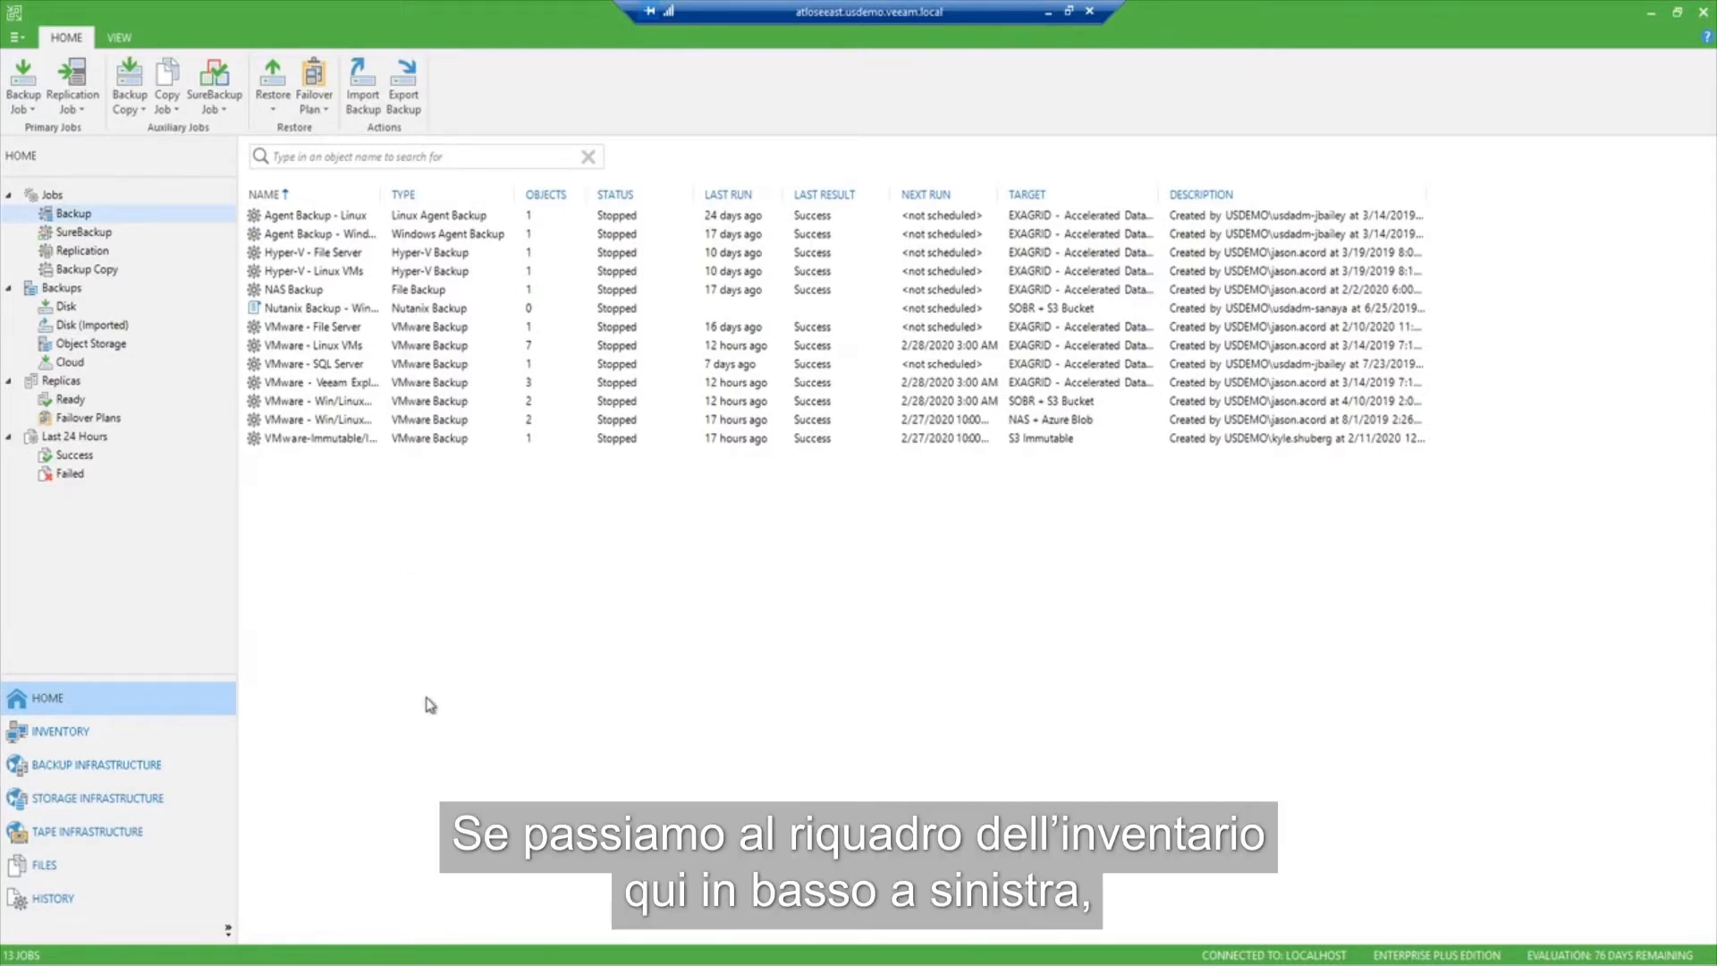
# Open the properties of the \\atloseeast\nas share among the inventory's SMB file shares
pyautogui.click(104, 737)
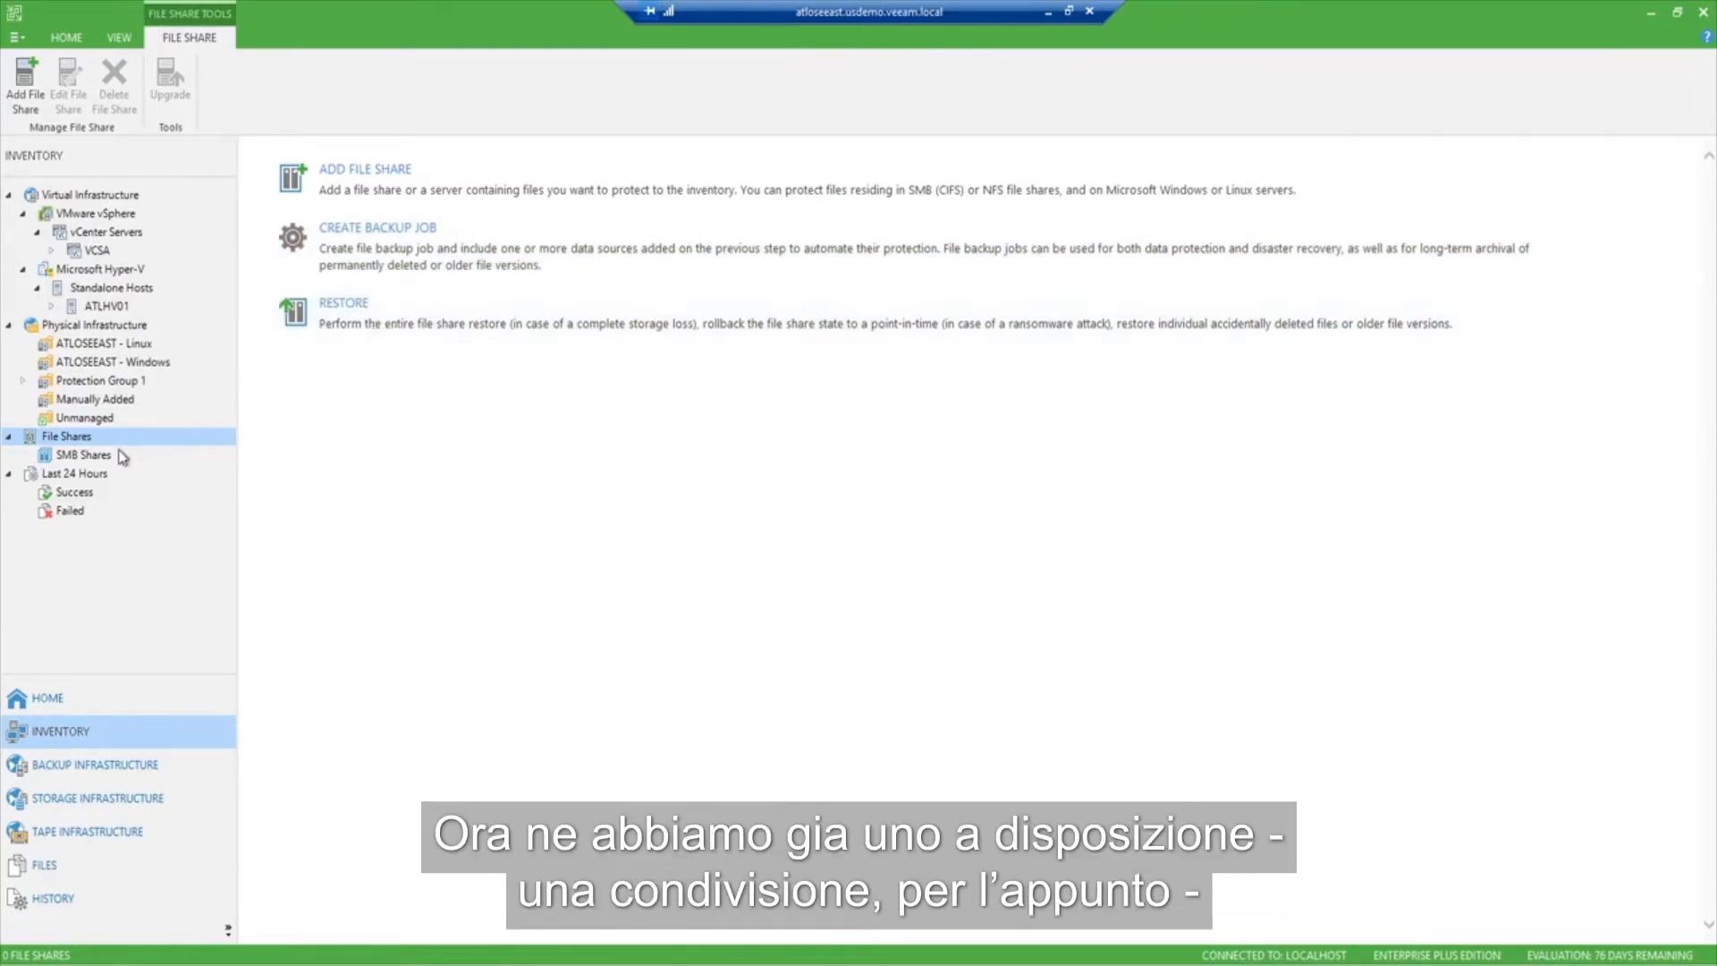
pyautogui.click(94, 455)
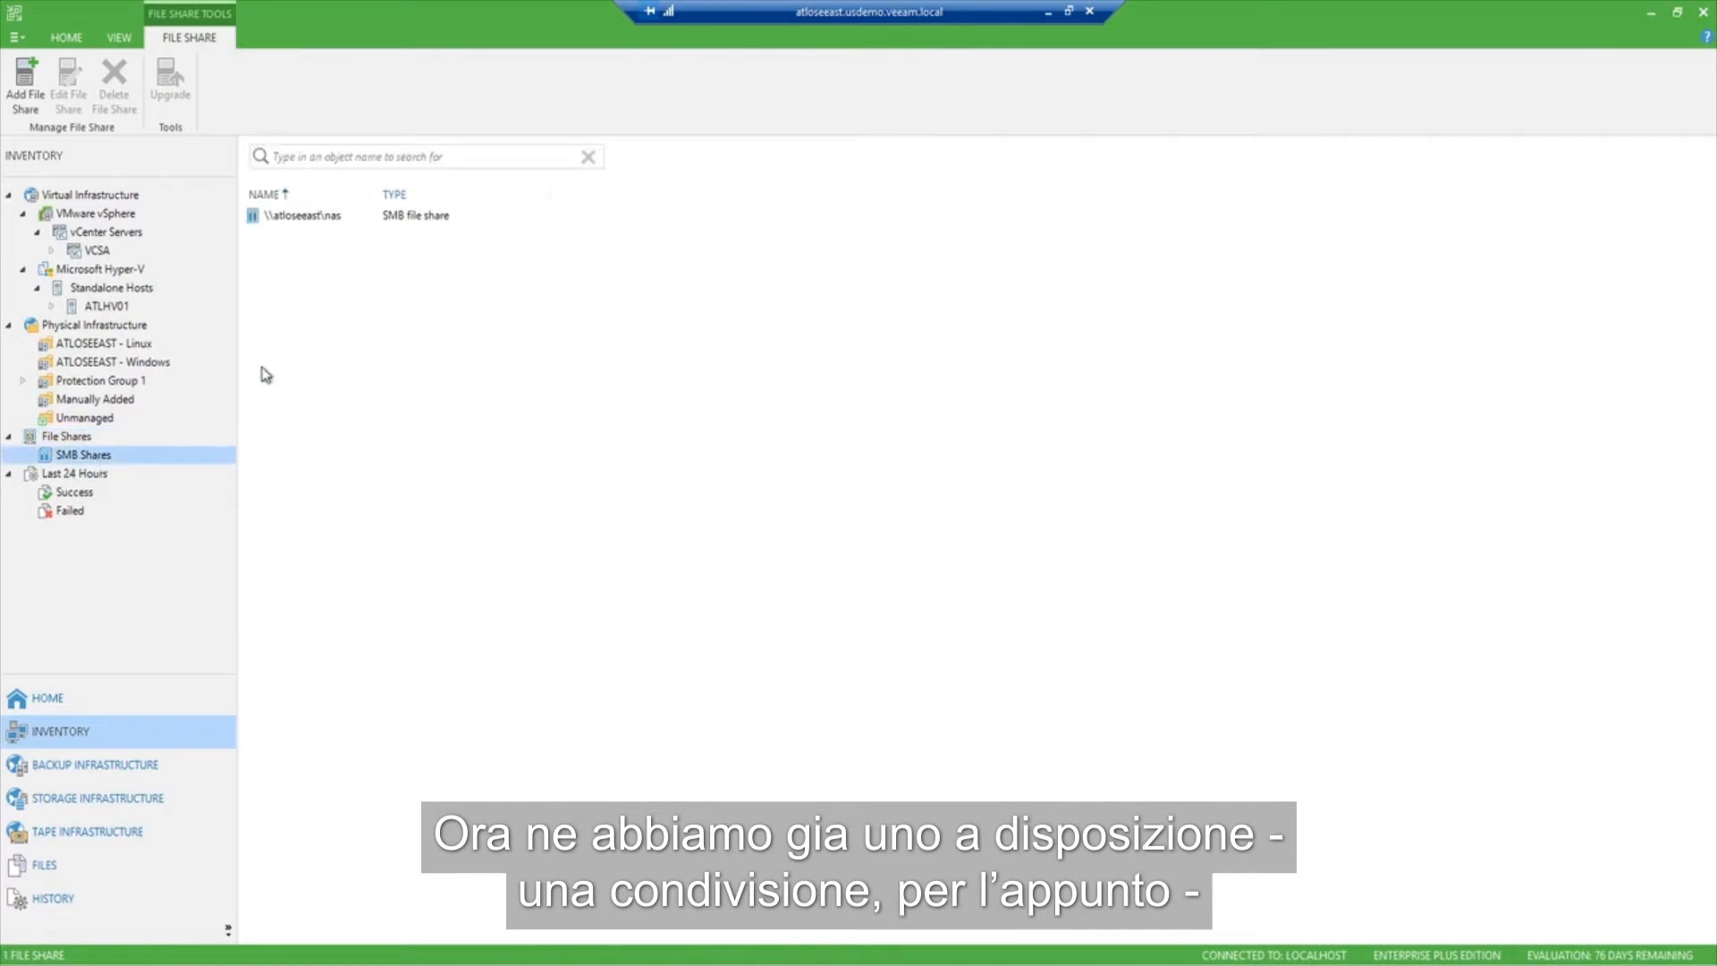
pyautogui.click(269, 219)
pyautogui.rightClick(269, 219)
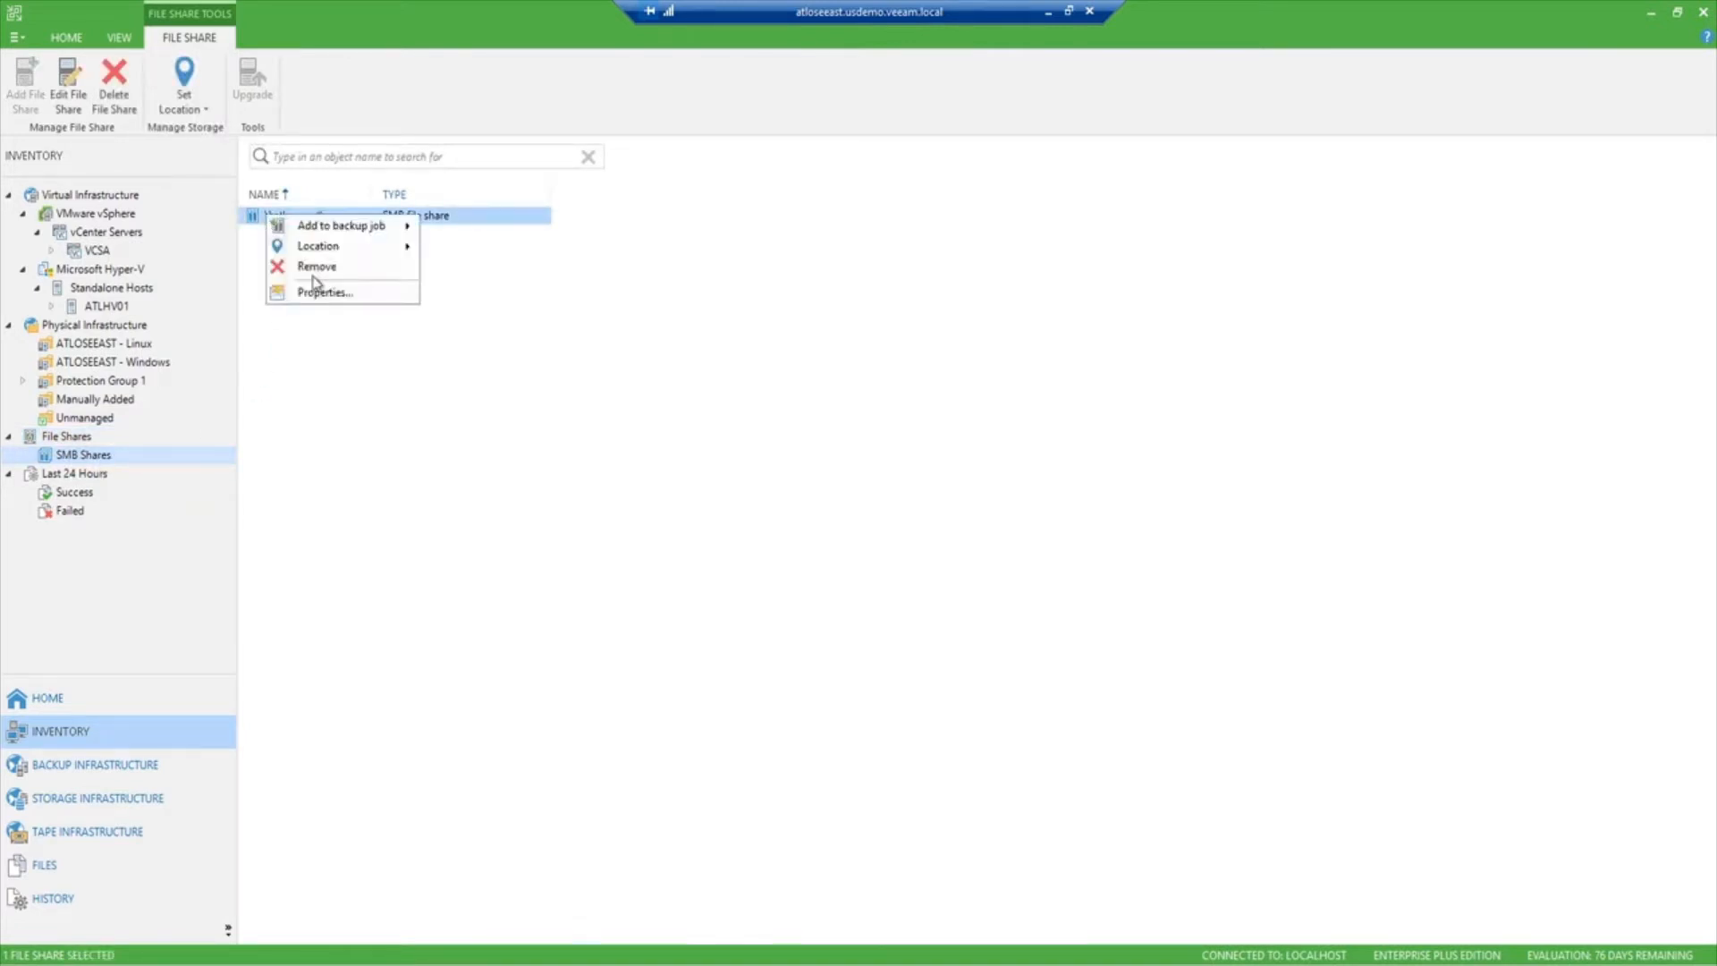
pyautogui.click(324, 301)
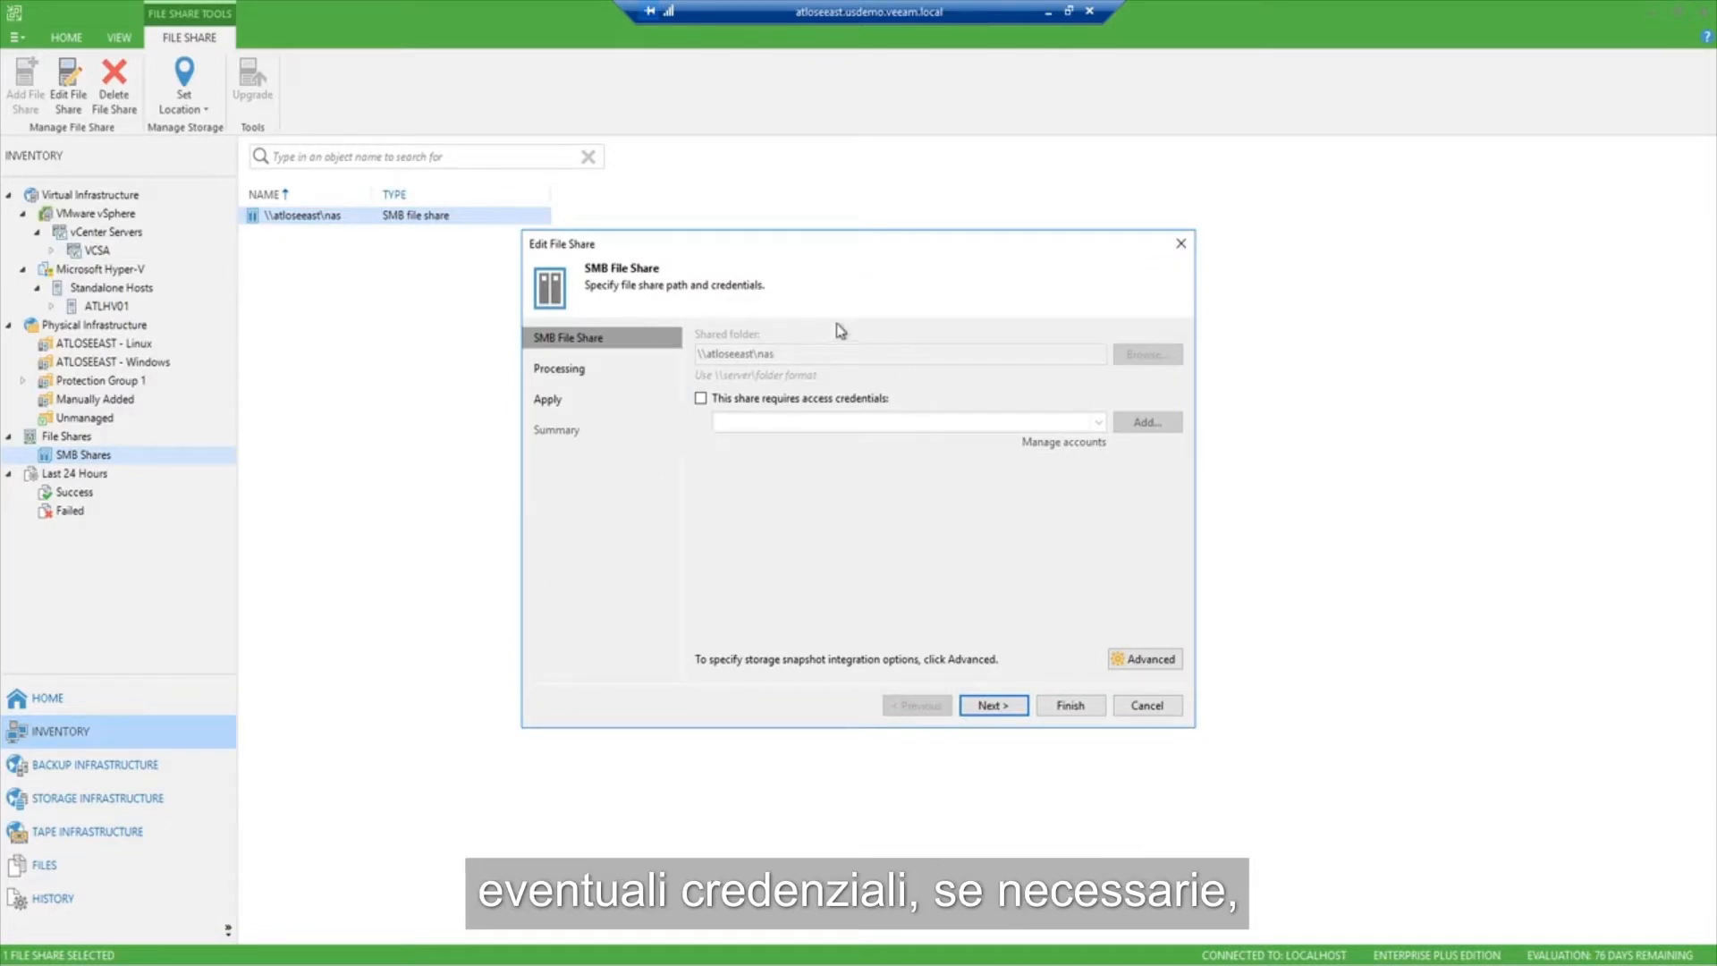
# Review the share's processing settings and its file proxy choices, and close the properties without saving
pyautogui.click(993, 706)
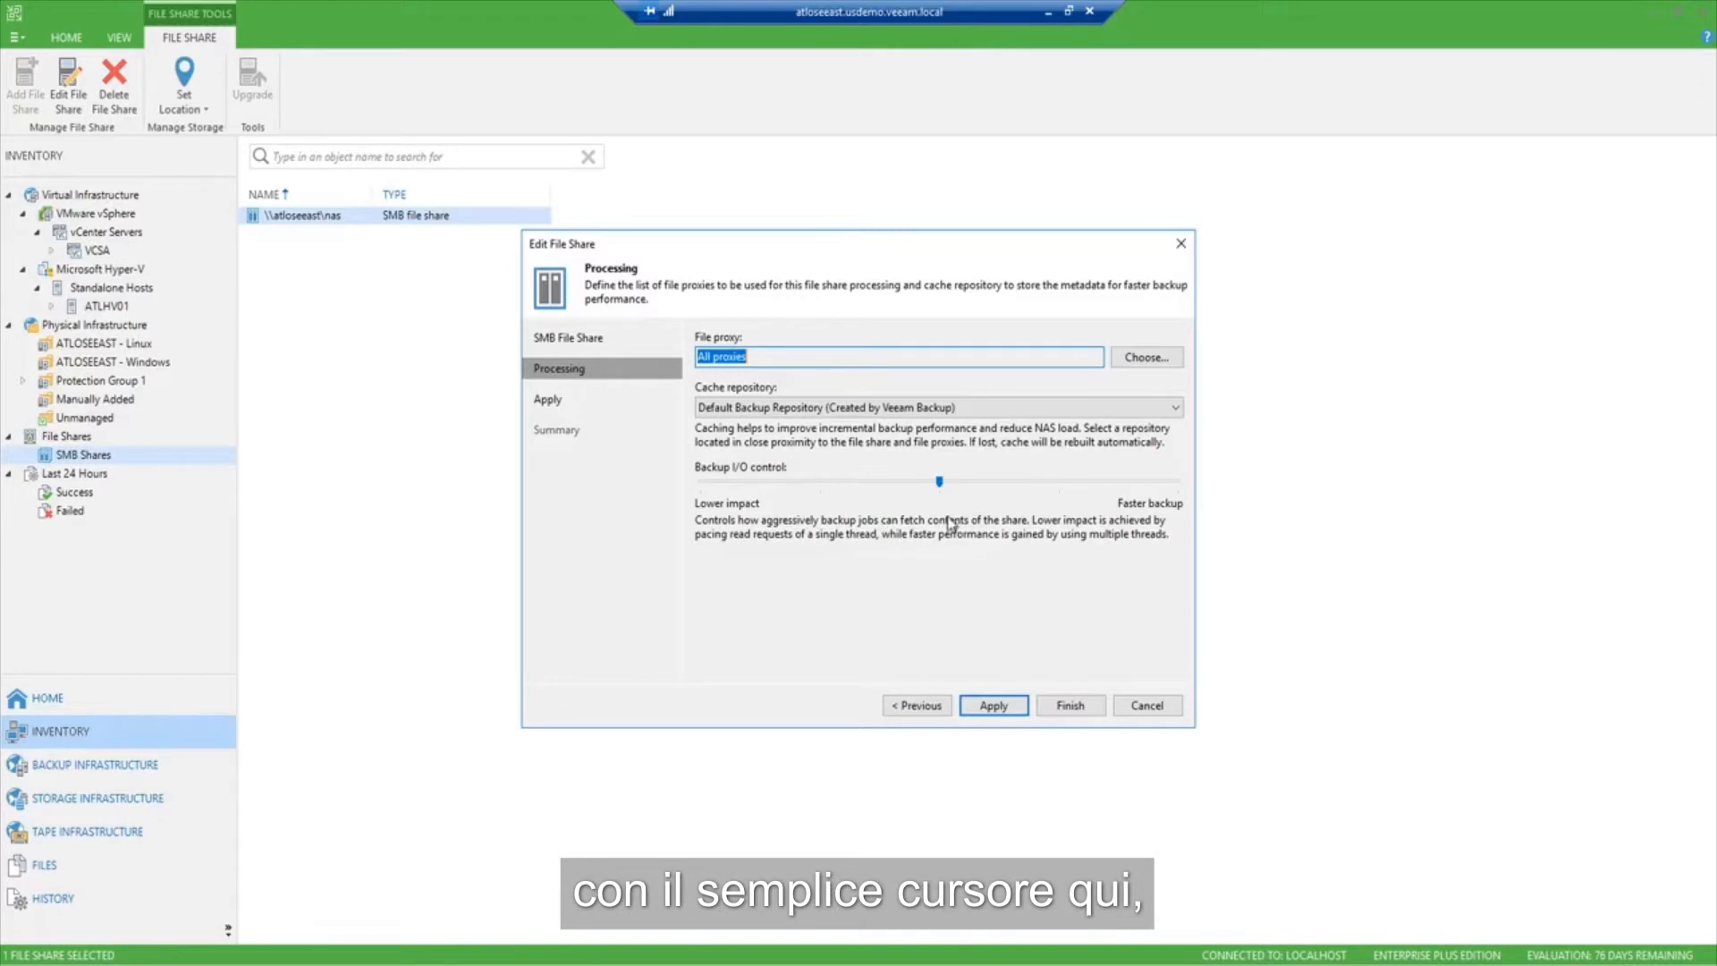
pyautogui.click(1138, 360)
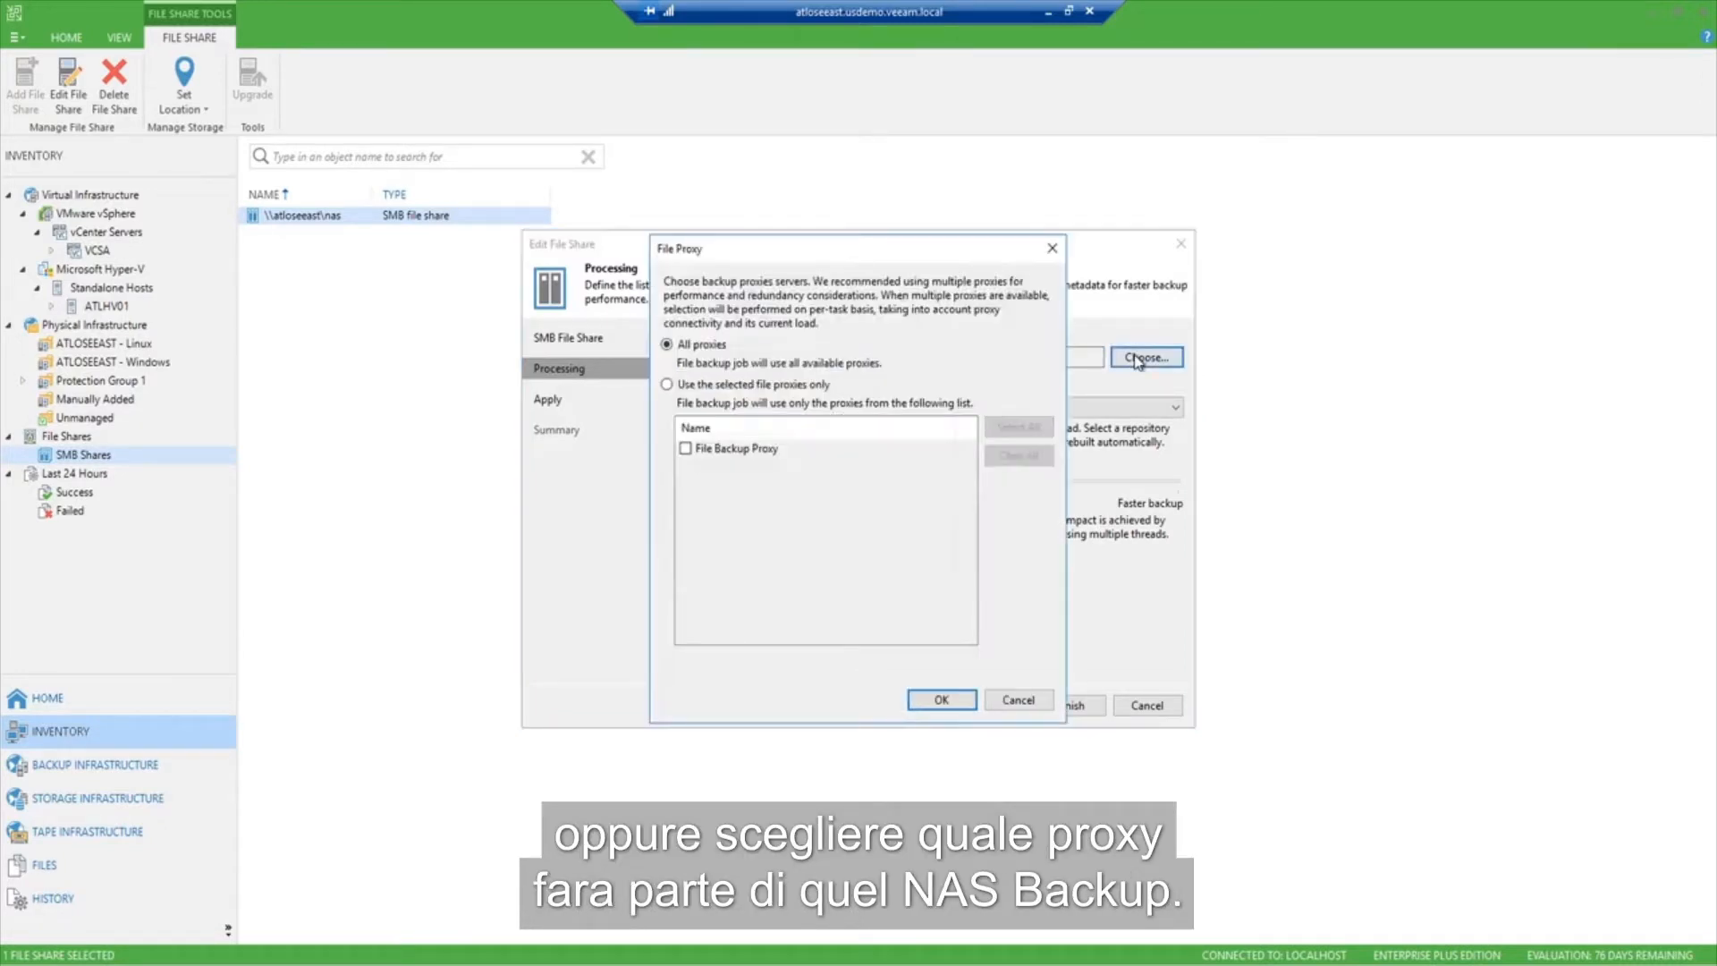
pyautogui.click(1053, 251)
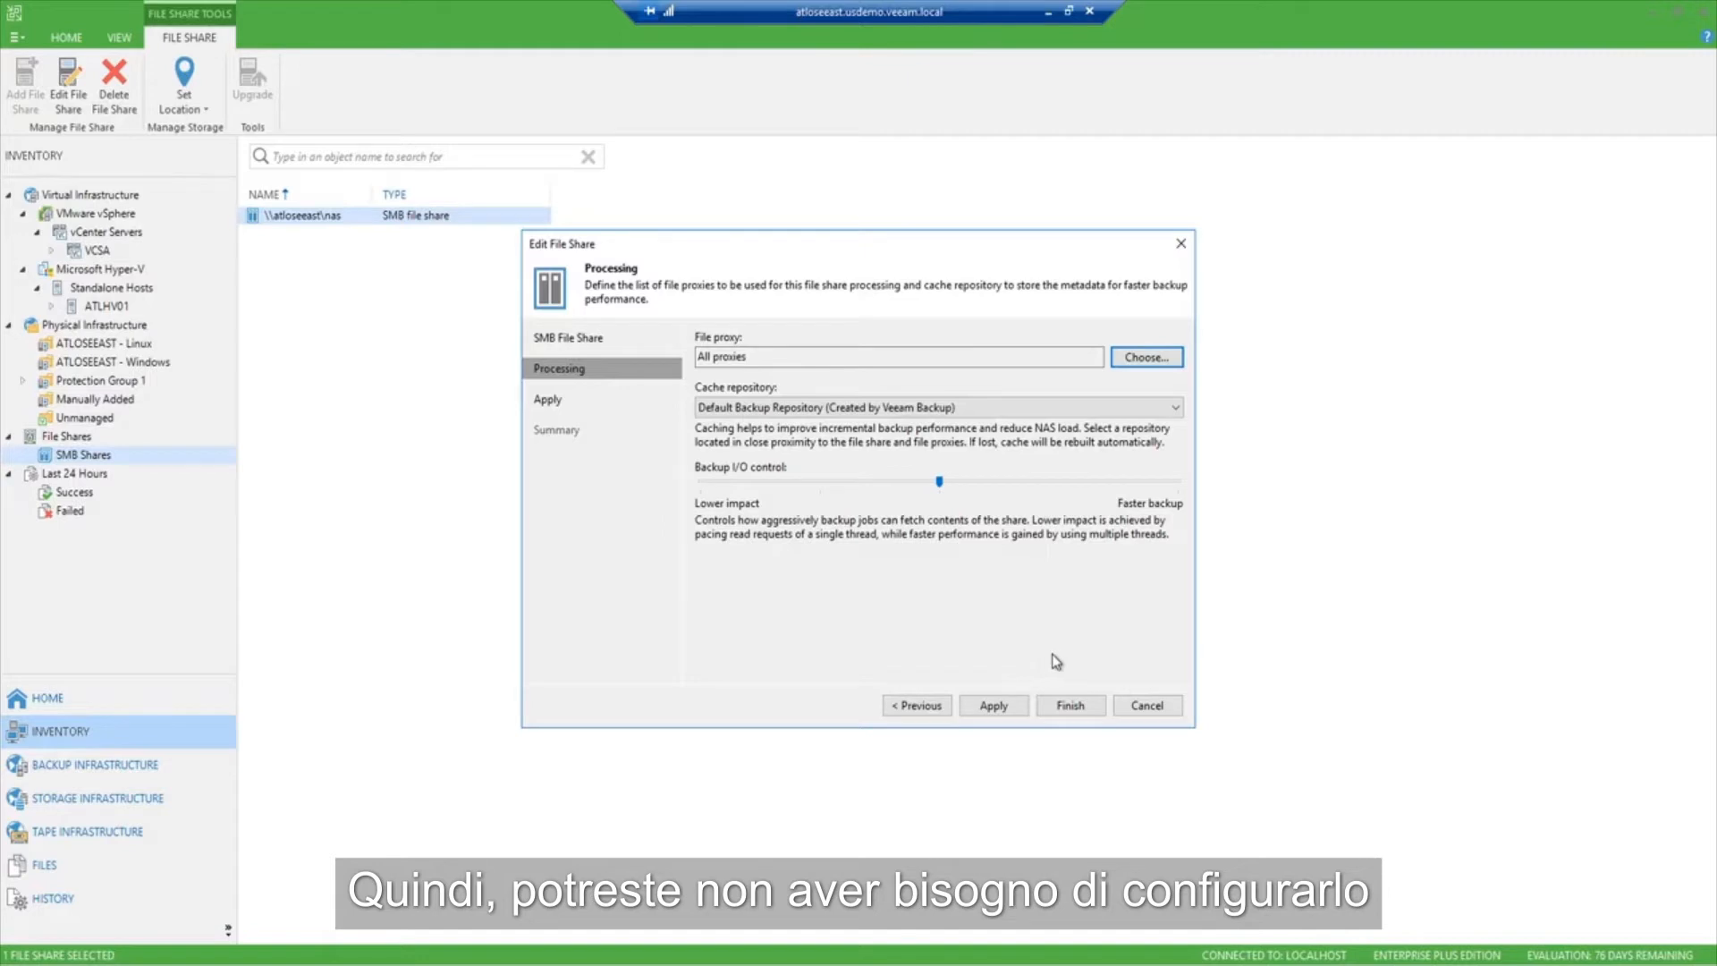
pyautogui.click(1148, 705)
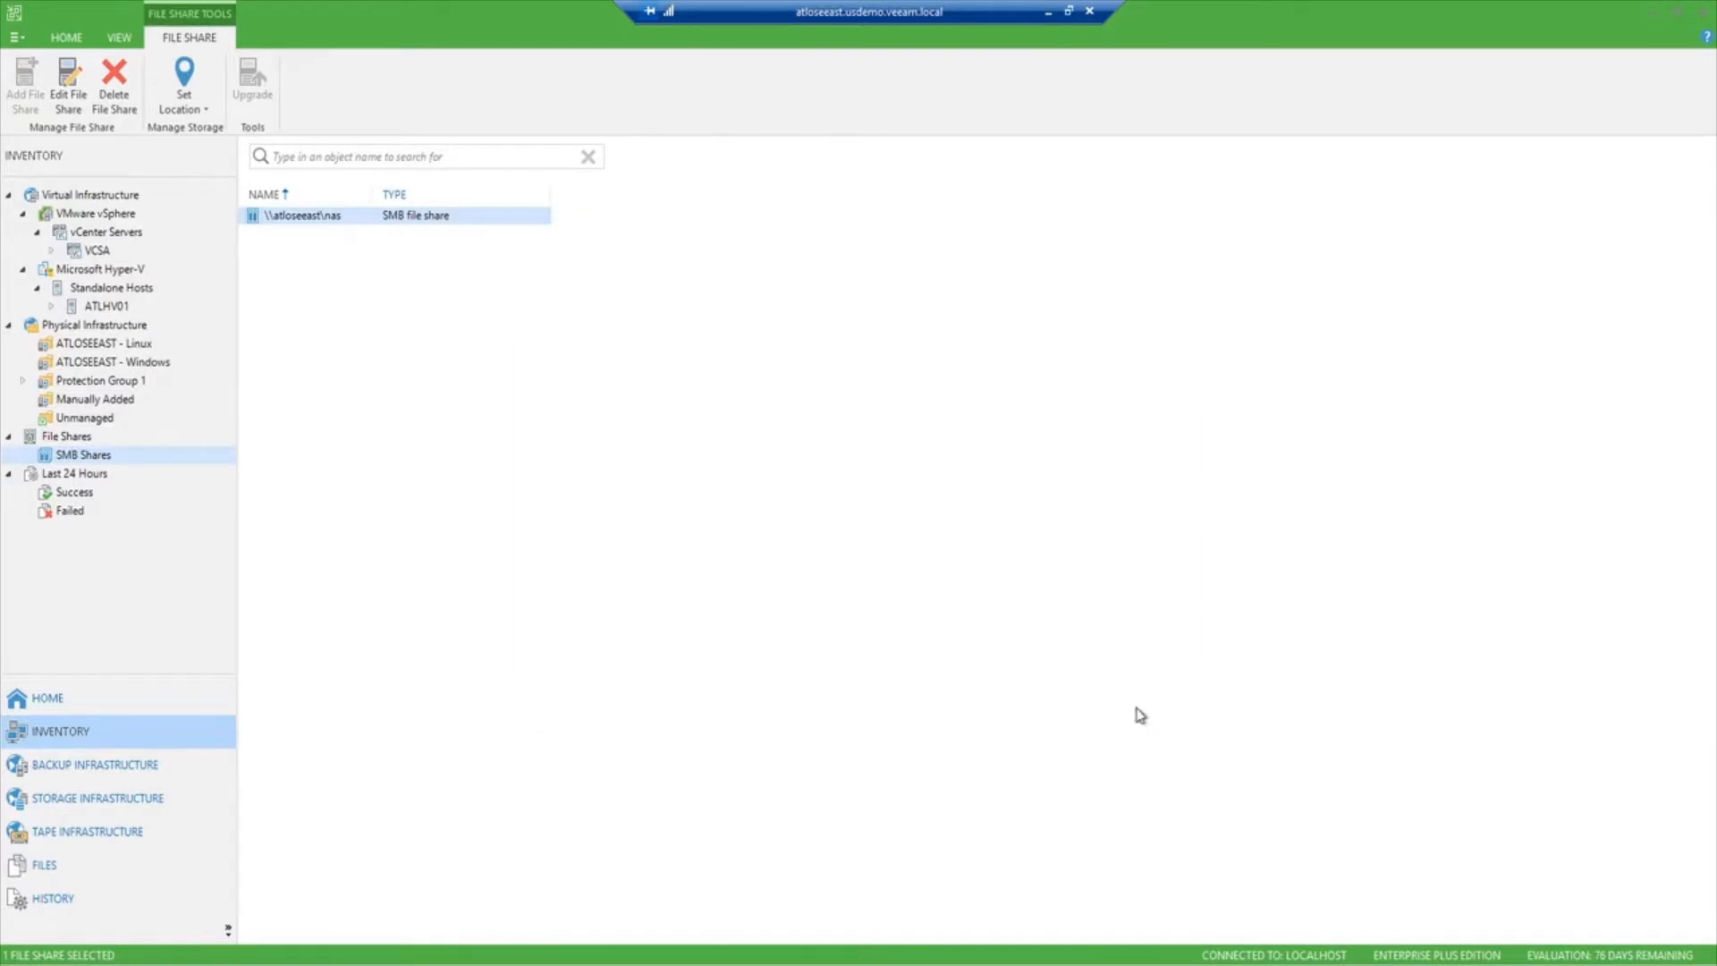
# Examine the server settings for adding a new file backup proxy in the backup infrastructure, and cancel the wizard
pyautogui.click(161, 766)
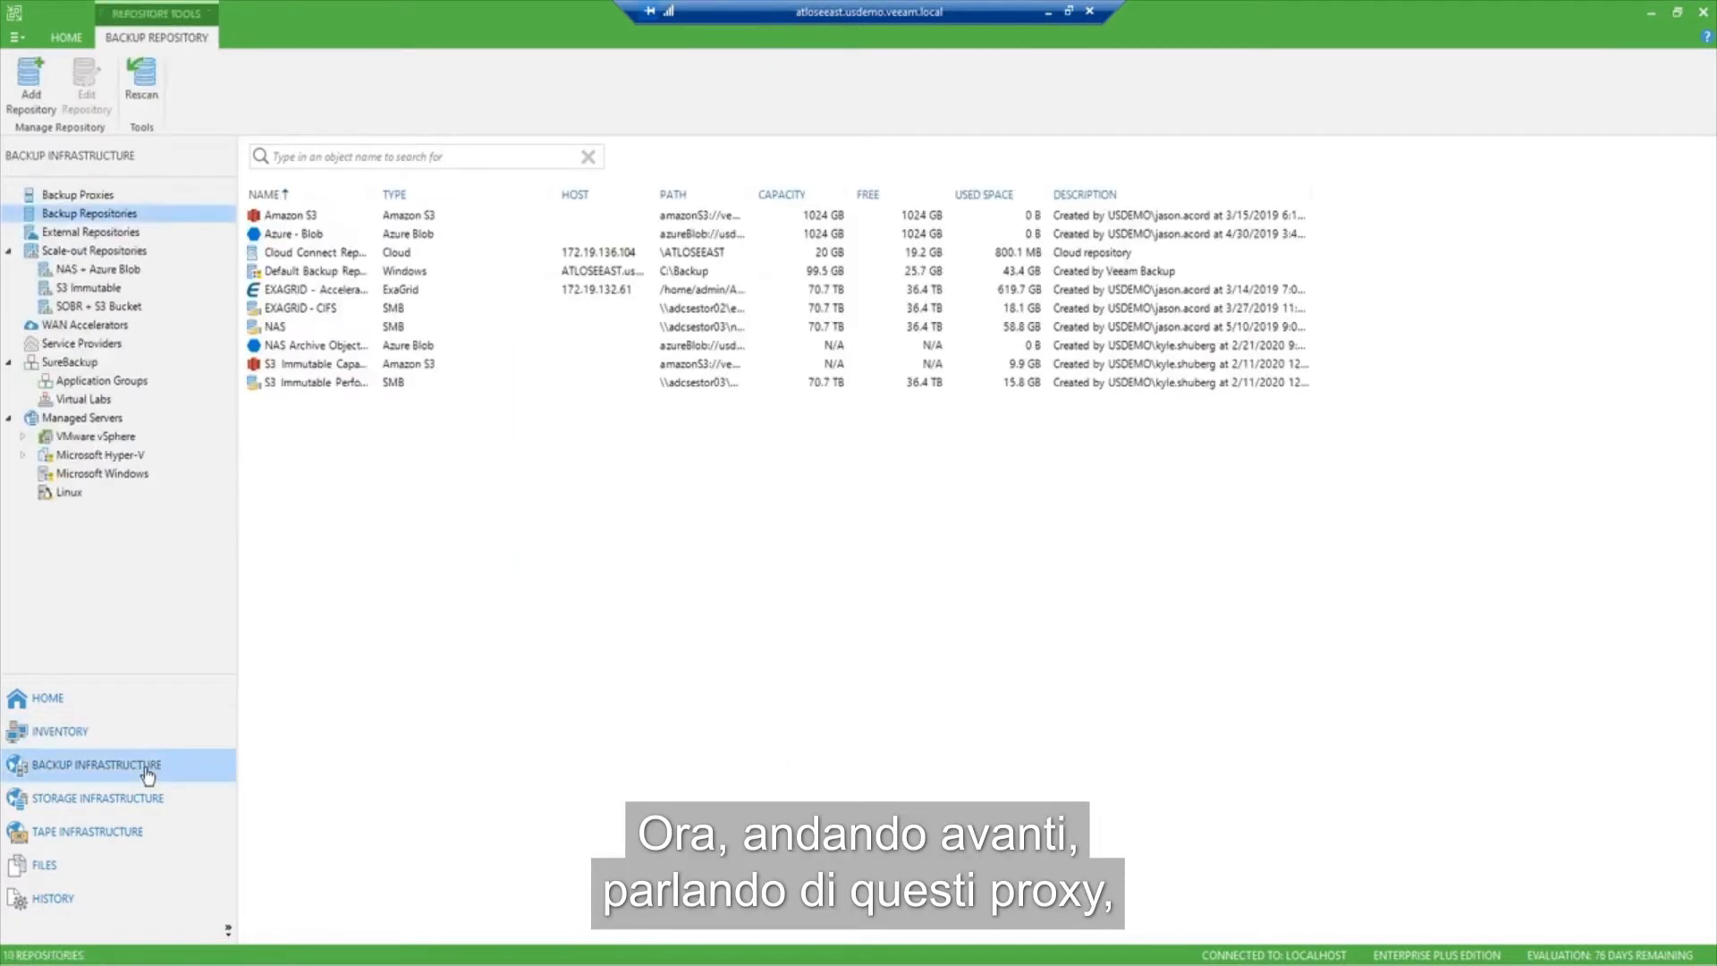
pyautogui.click(94, 196)
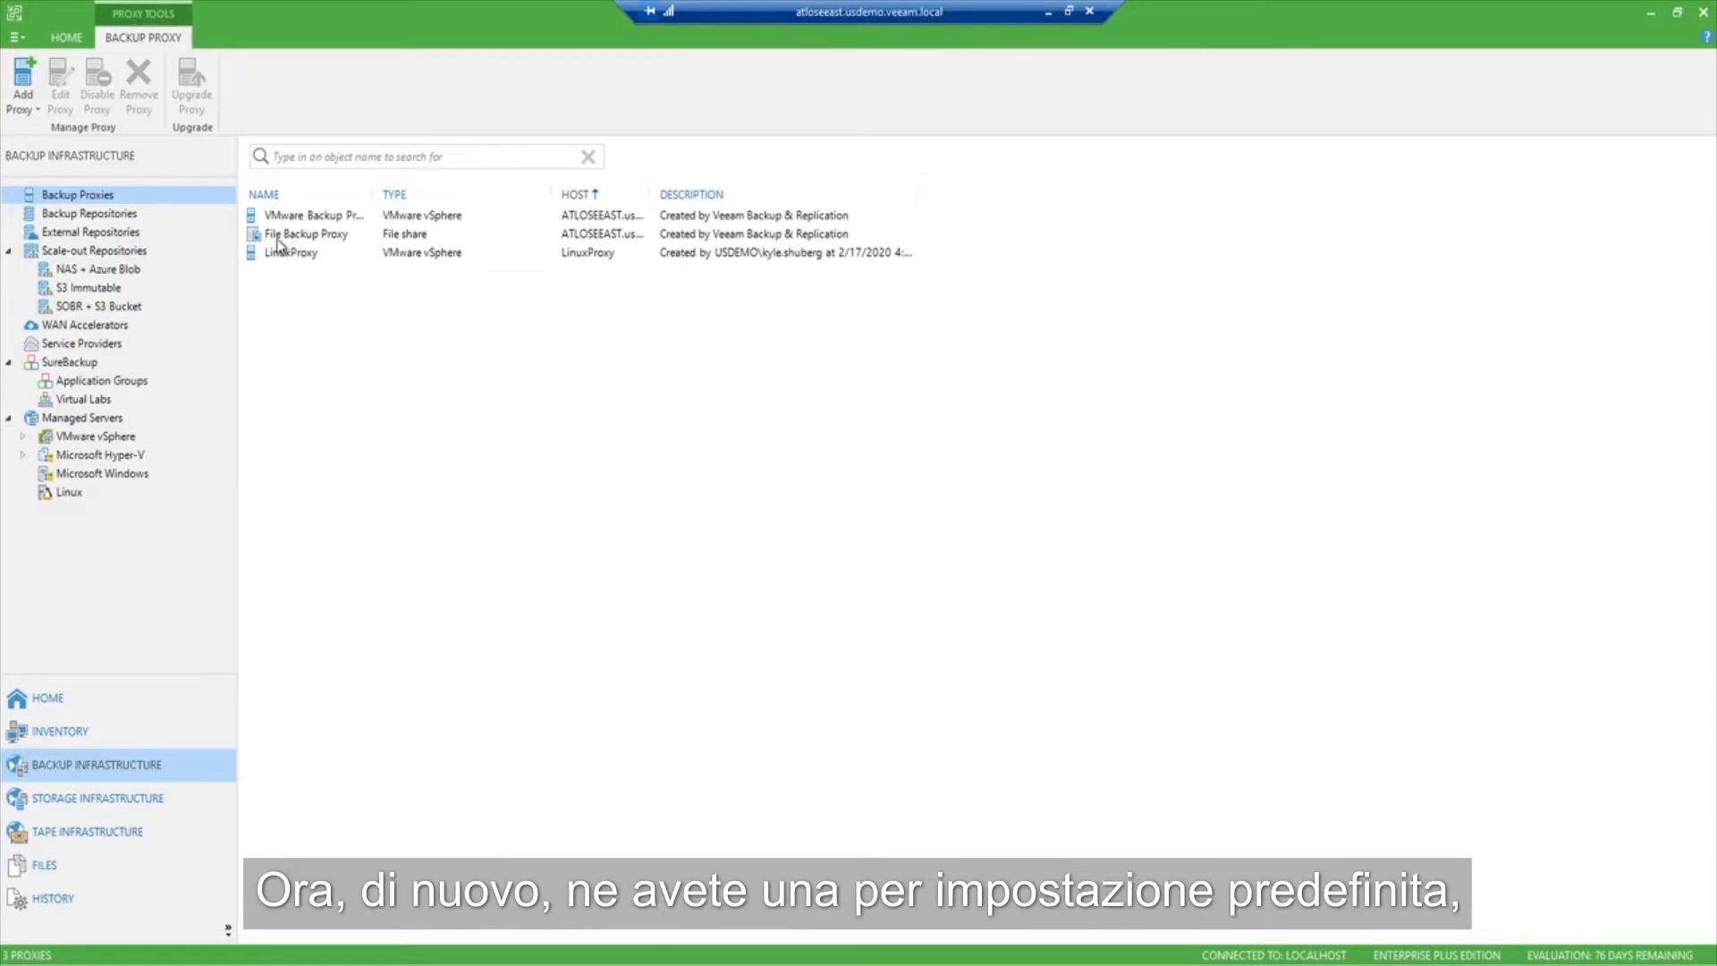
pyautogui.rightClick(274, 288)
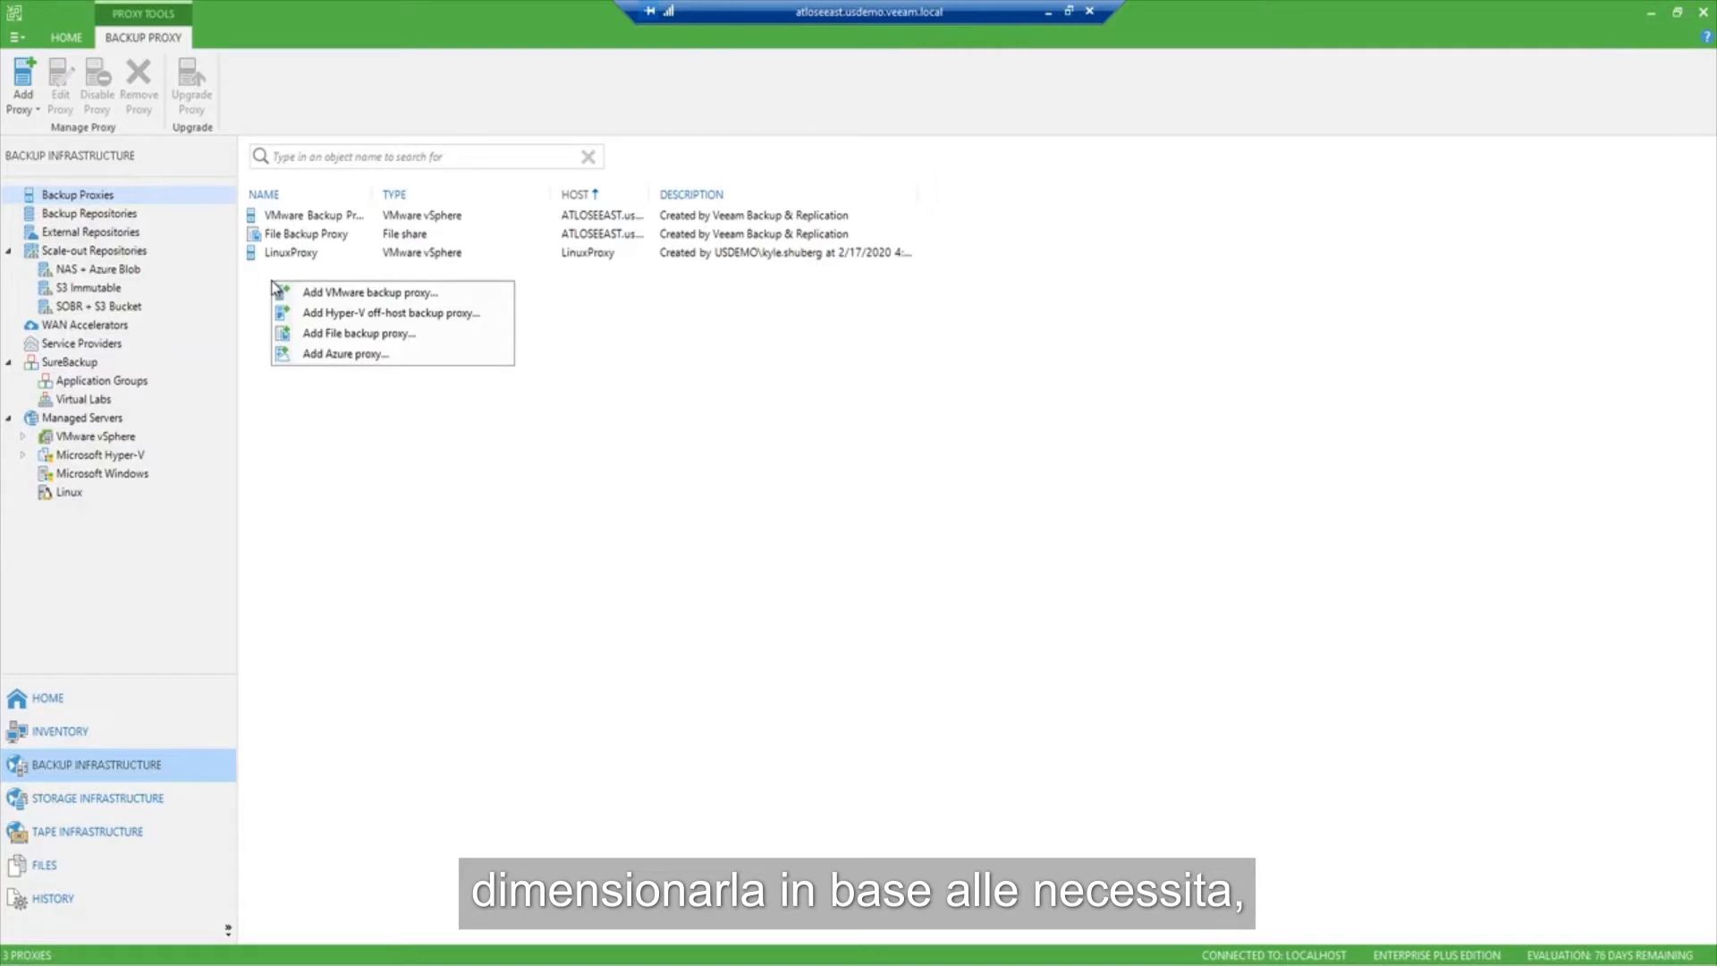
pyautogui.click(304, 335)
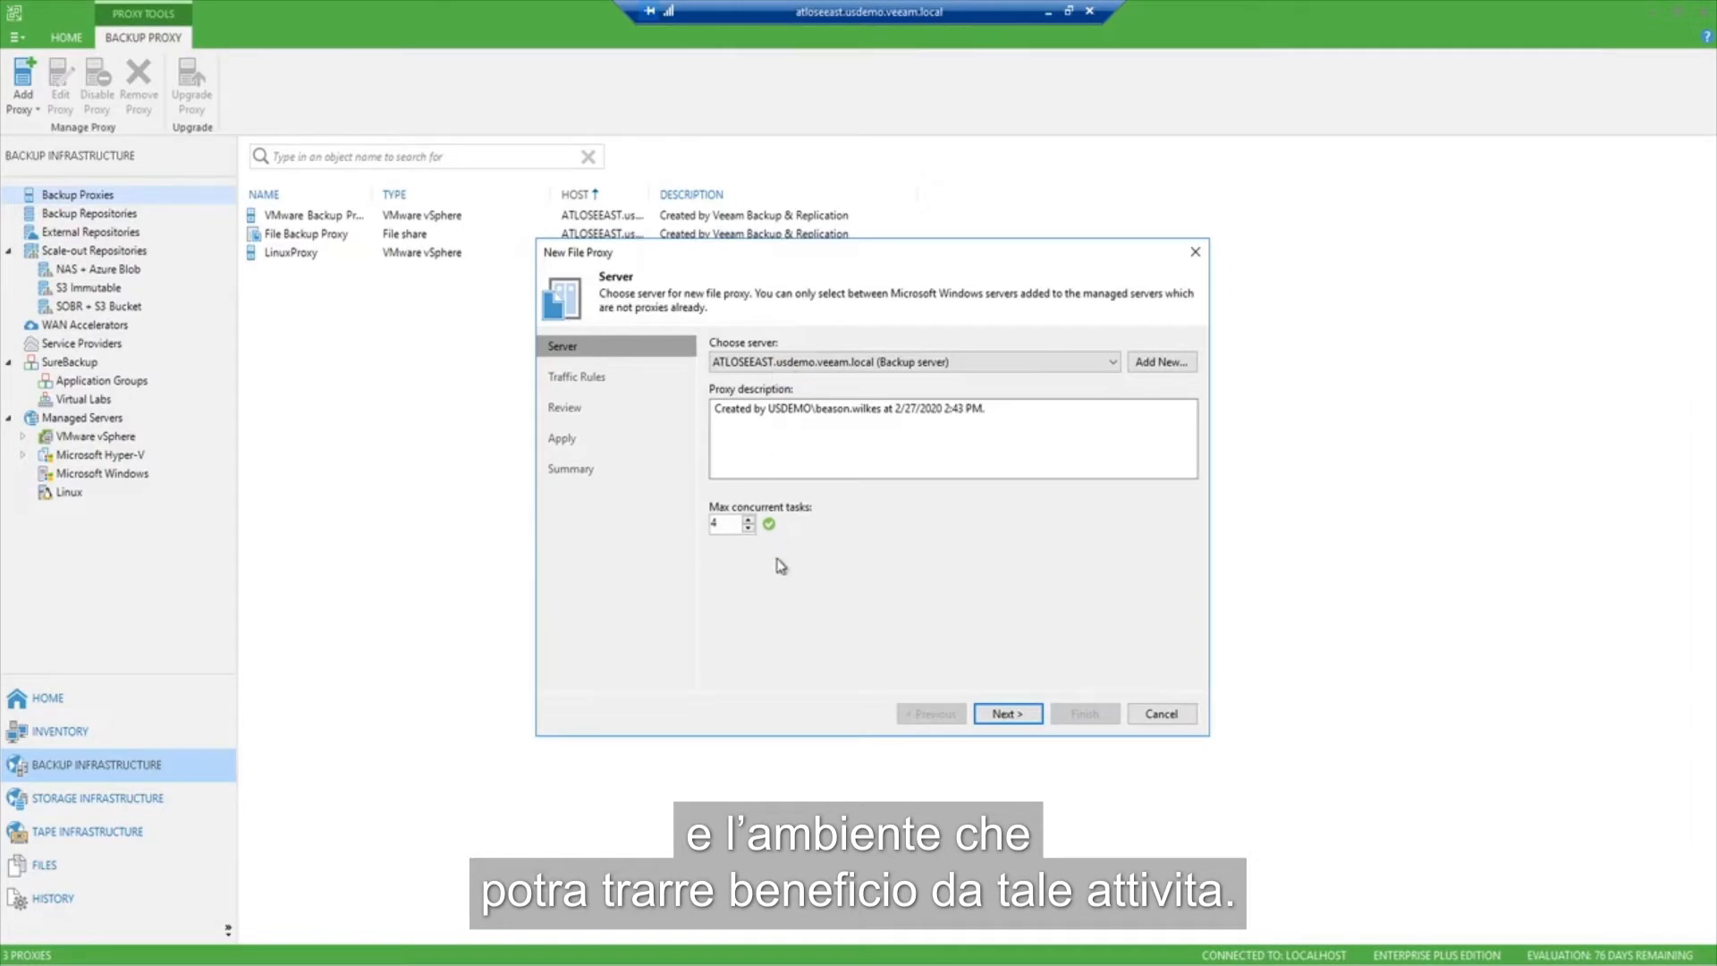
pyautogui.moveTo(771, 526)
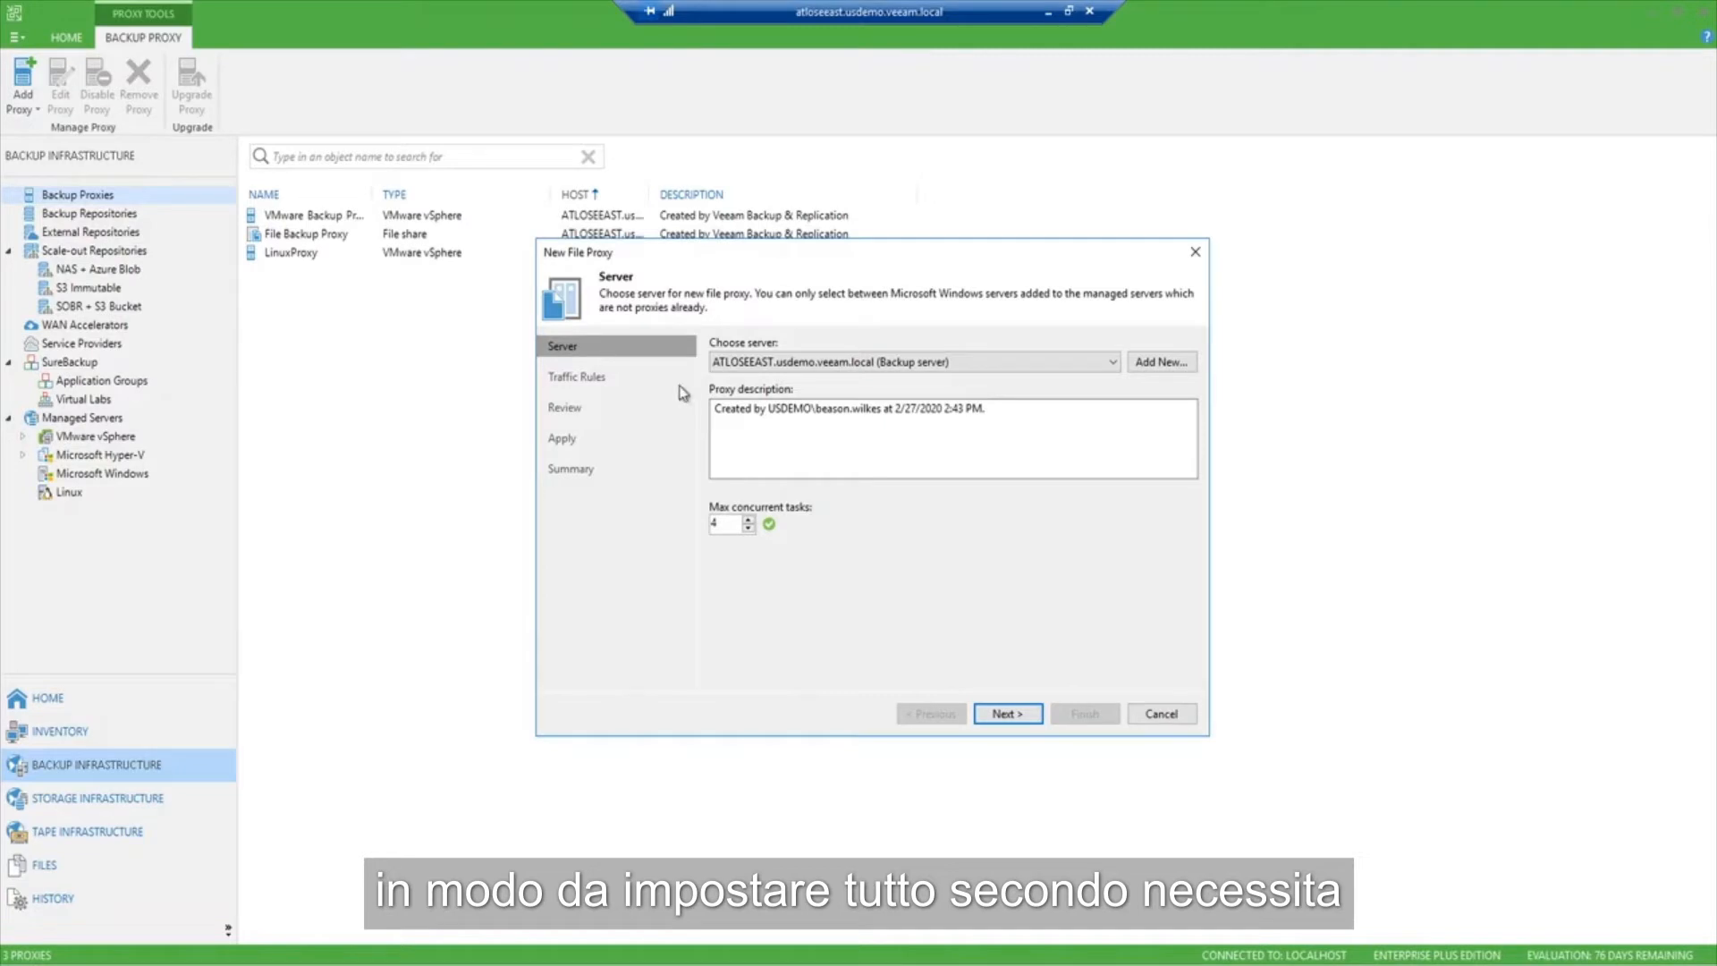
pyautogui.click(1161, 714)
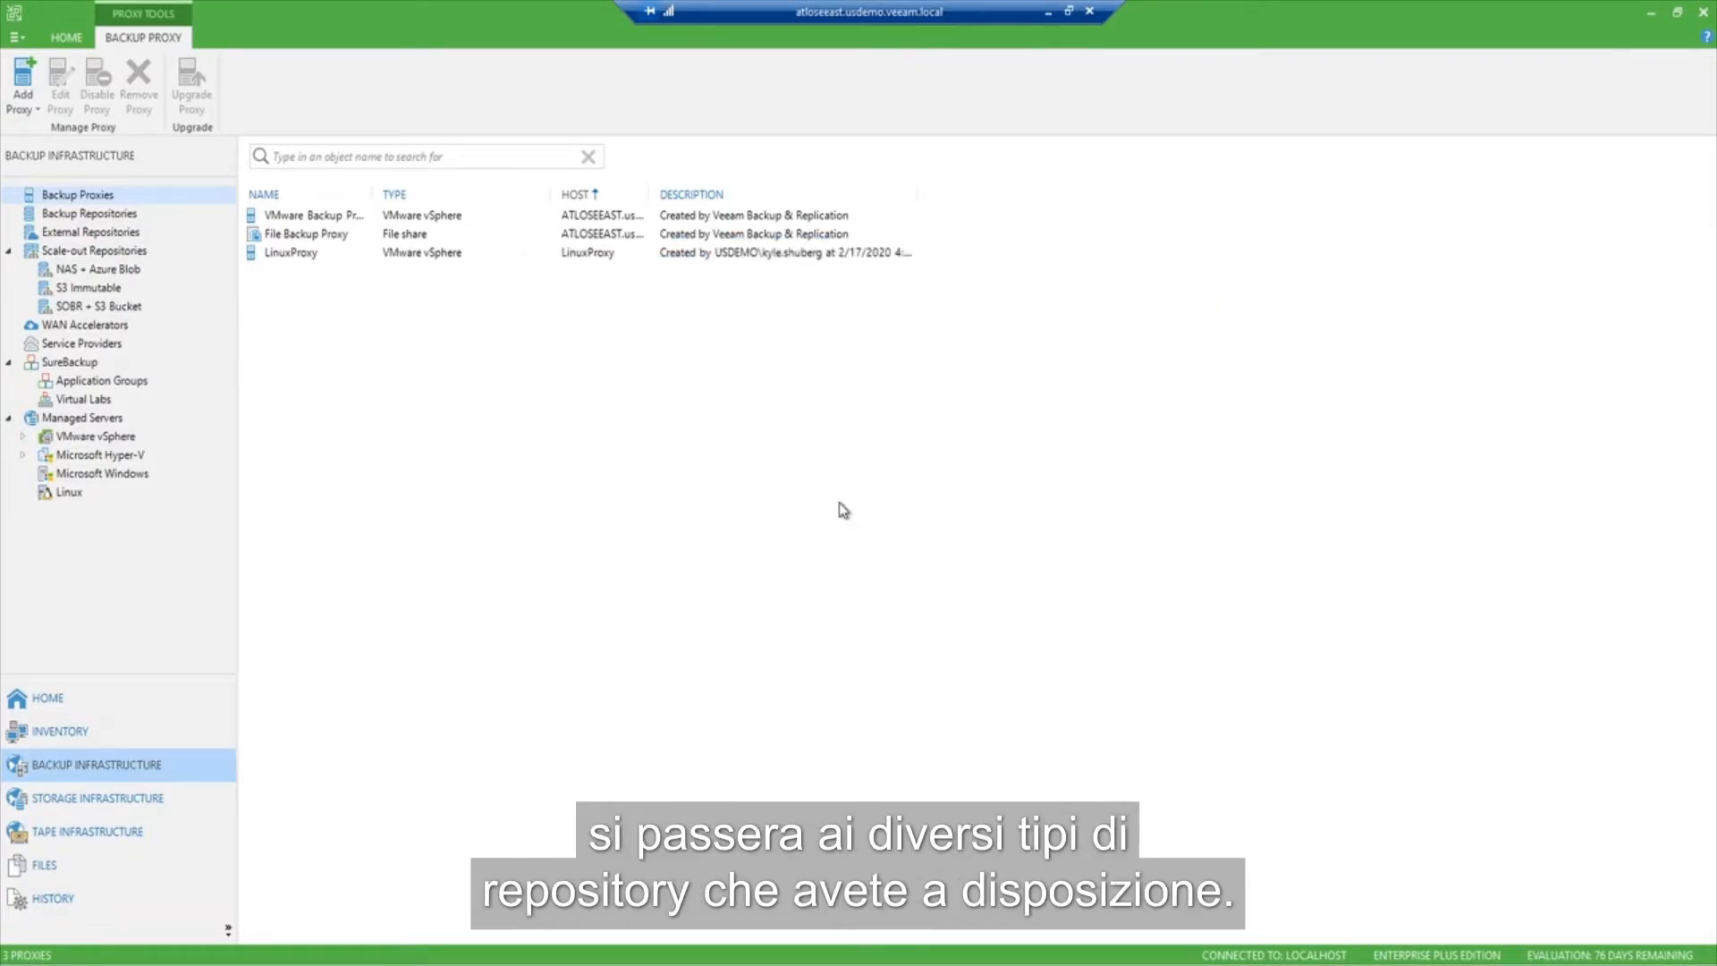
# Review the storage types offered for adding a new backup repository, and cancel without choosing one
pyautogui.click(108, 214)
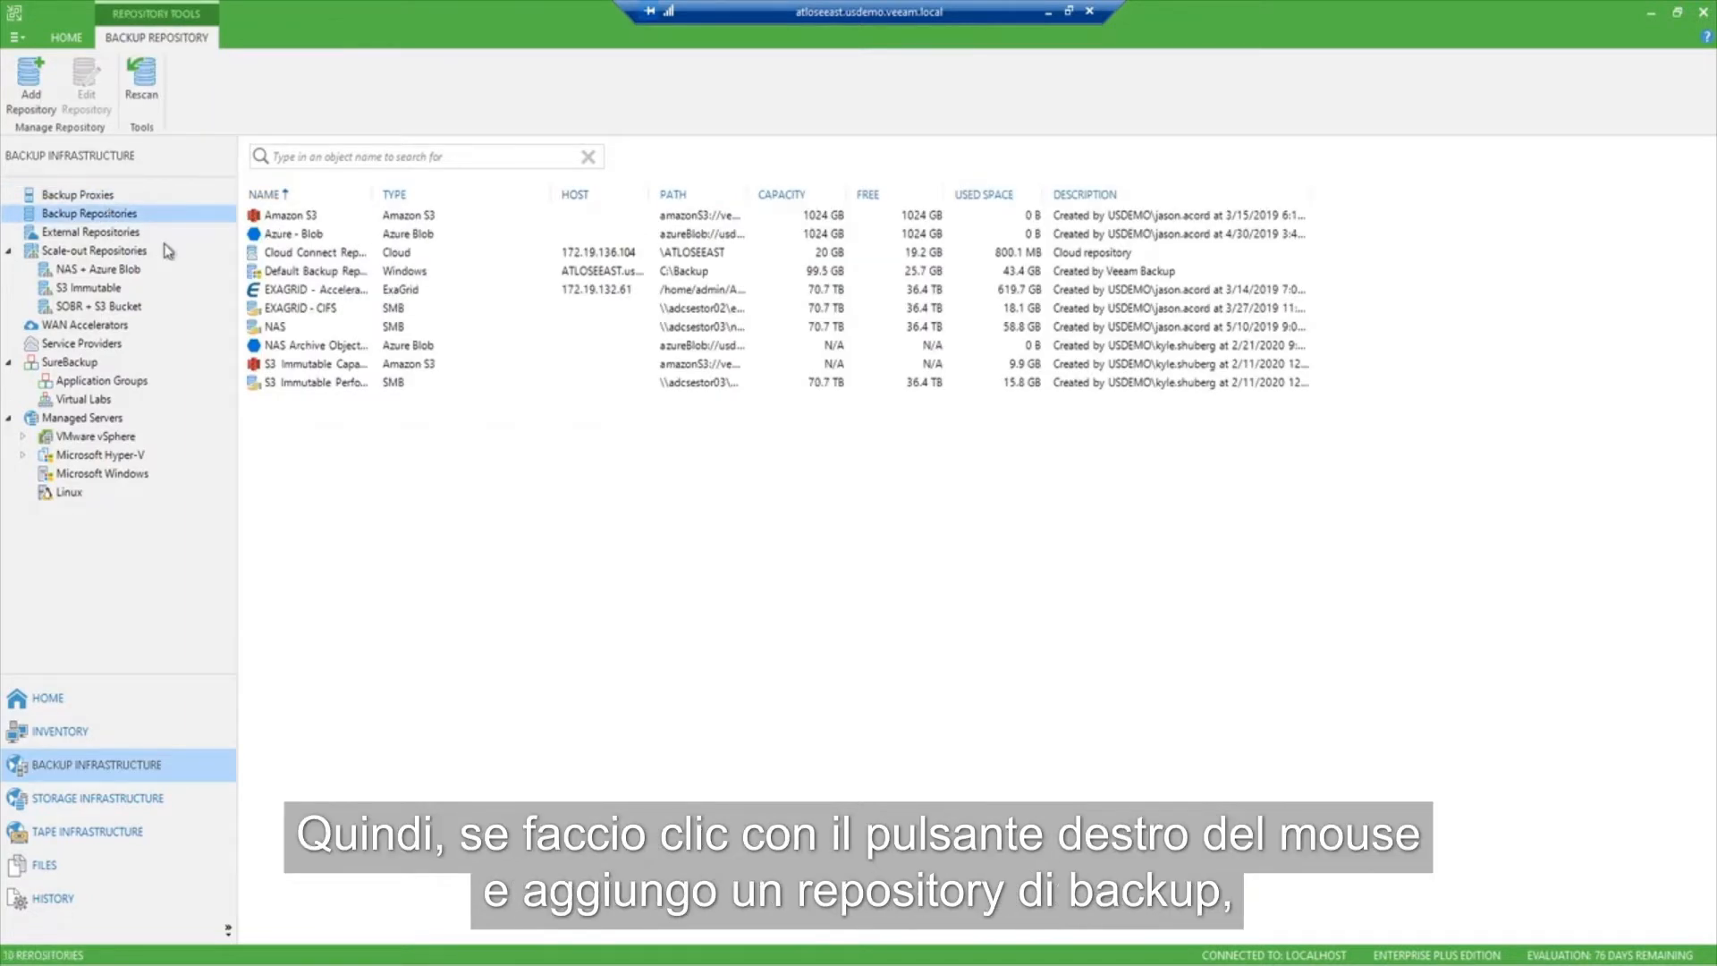
pyautogui.rightClick(260, 438)
pyautogui.click(304, 445)
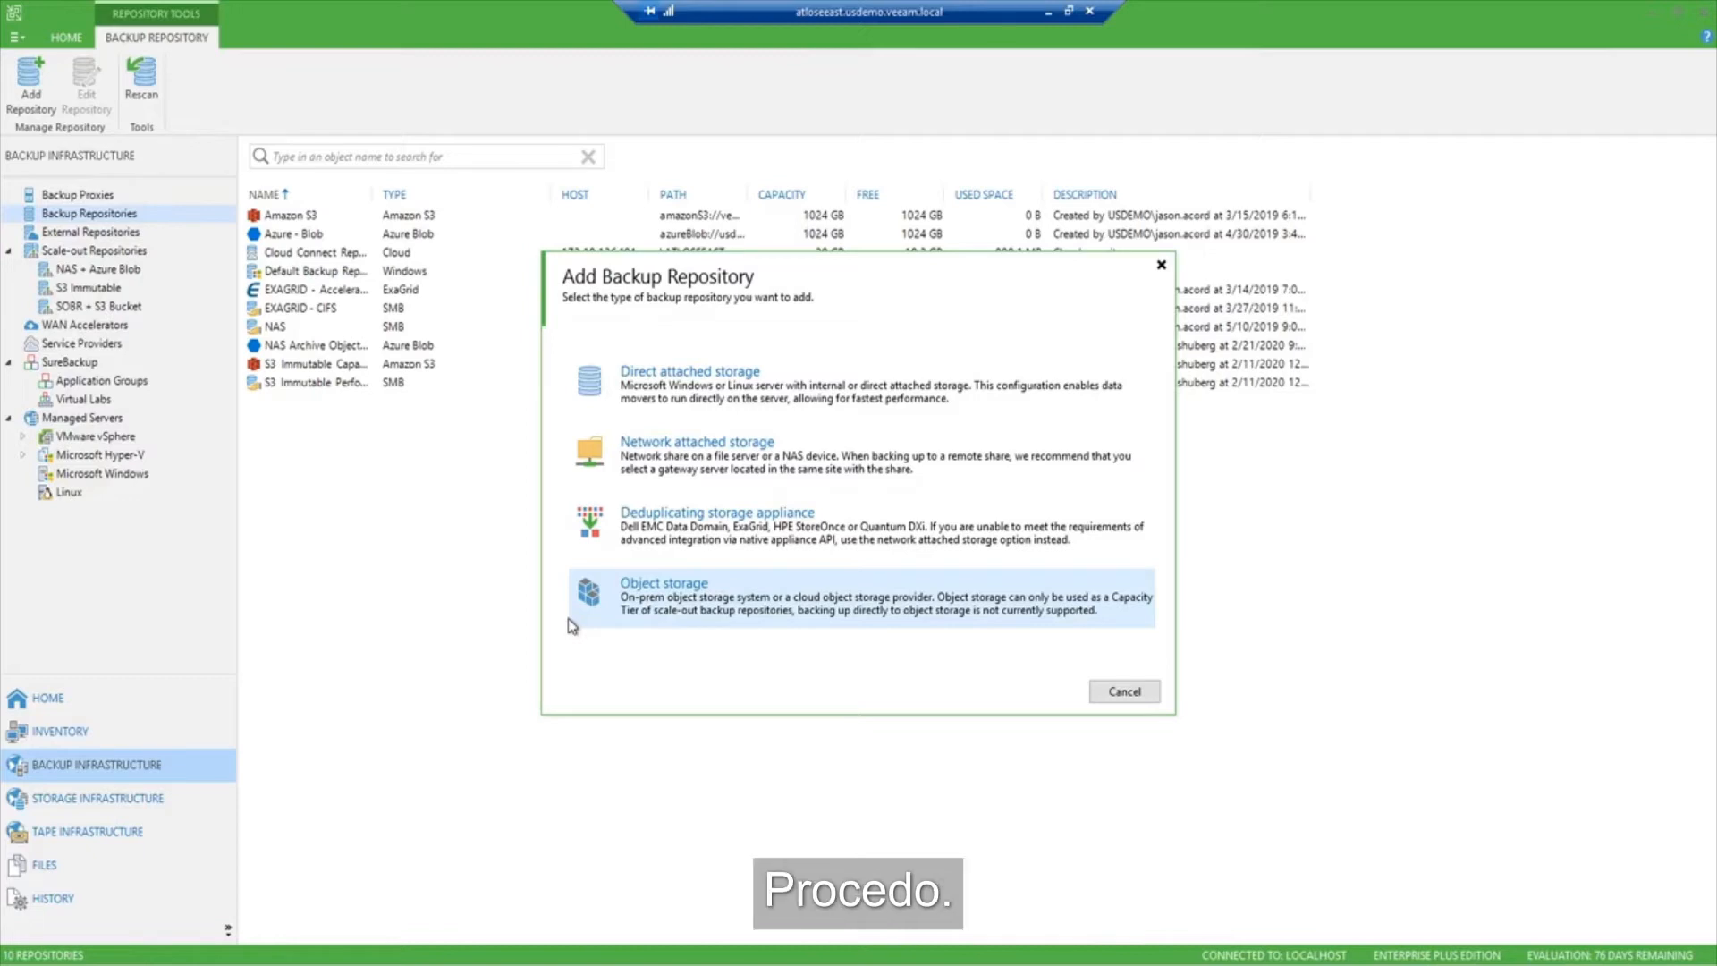
pyautogui.click(1124, 692)
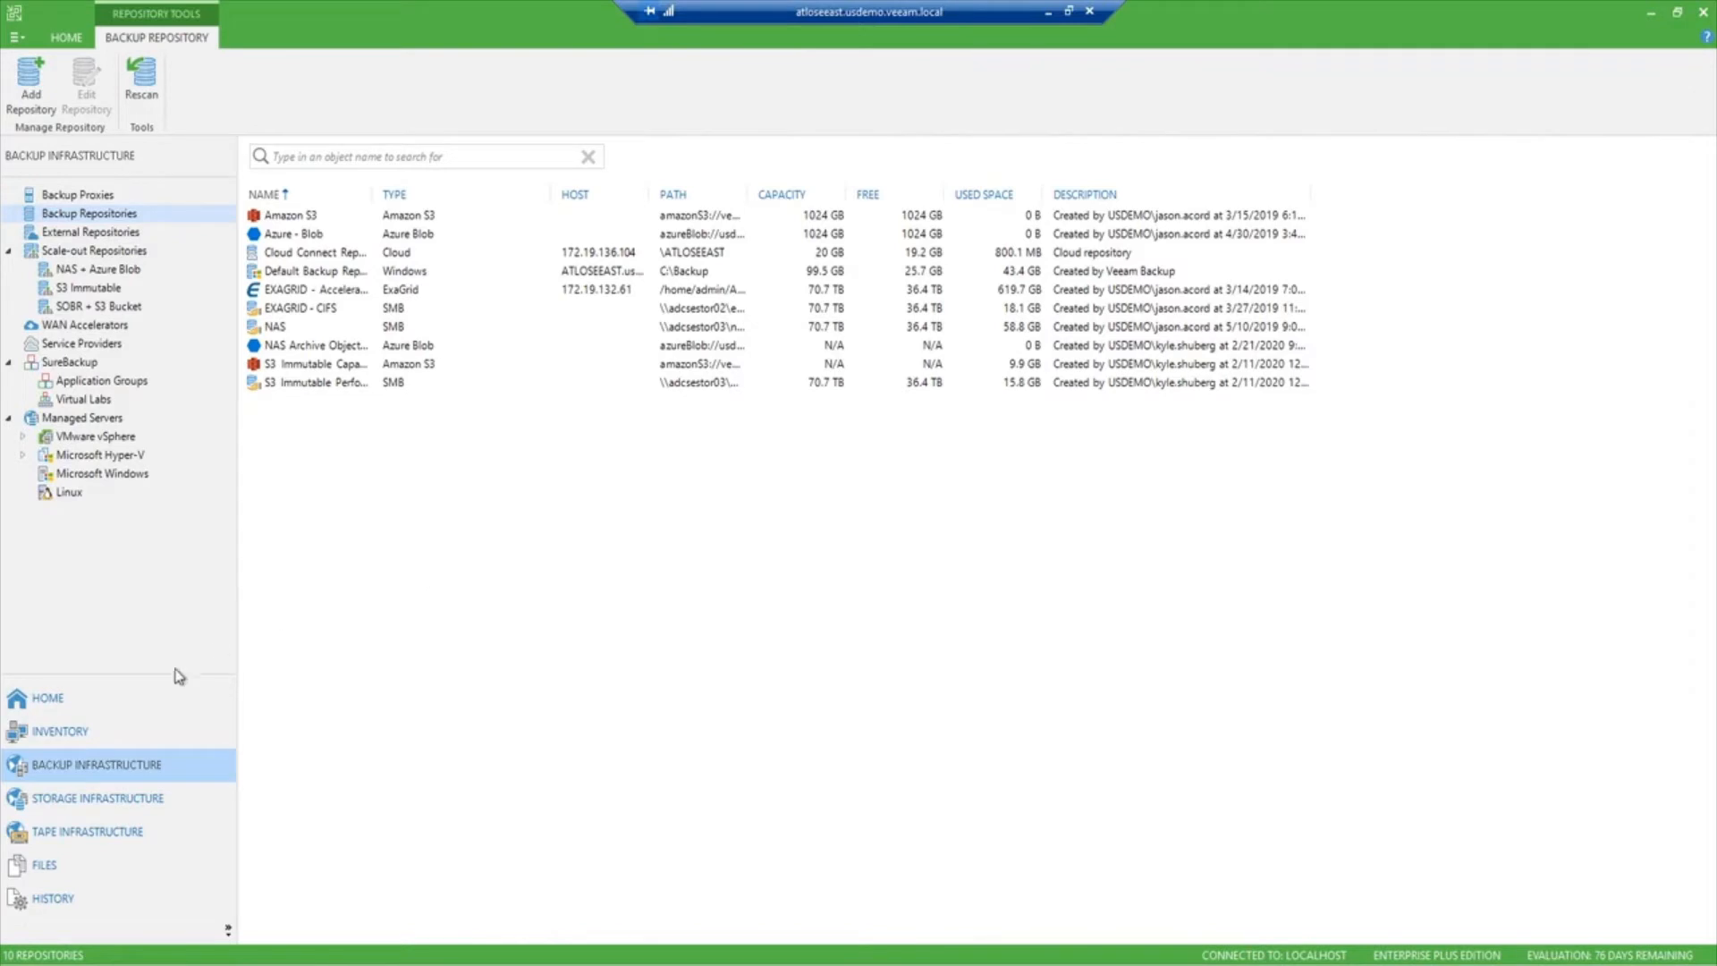
# Open the NAS Backup job for editing and advance to its files and folders
pyautogui.click(144, 700)
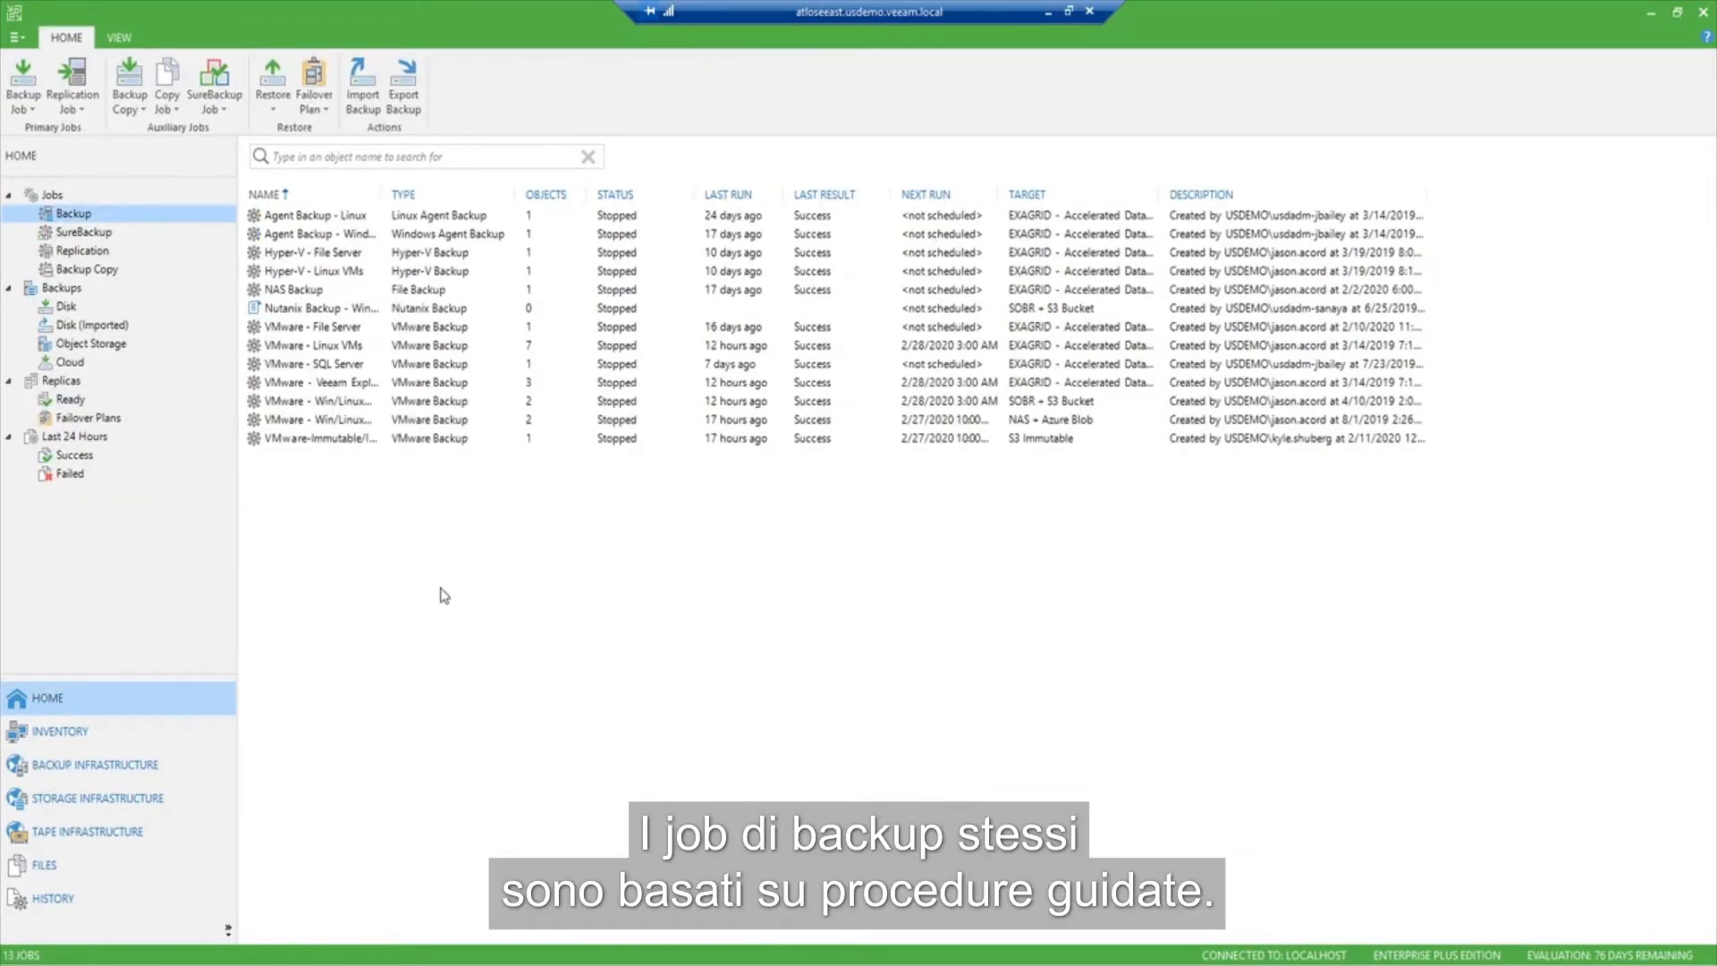
pyautogui.click(305, 290)
pyautogui.rightClick(305, 293)
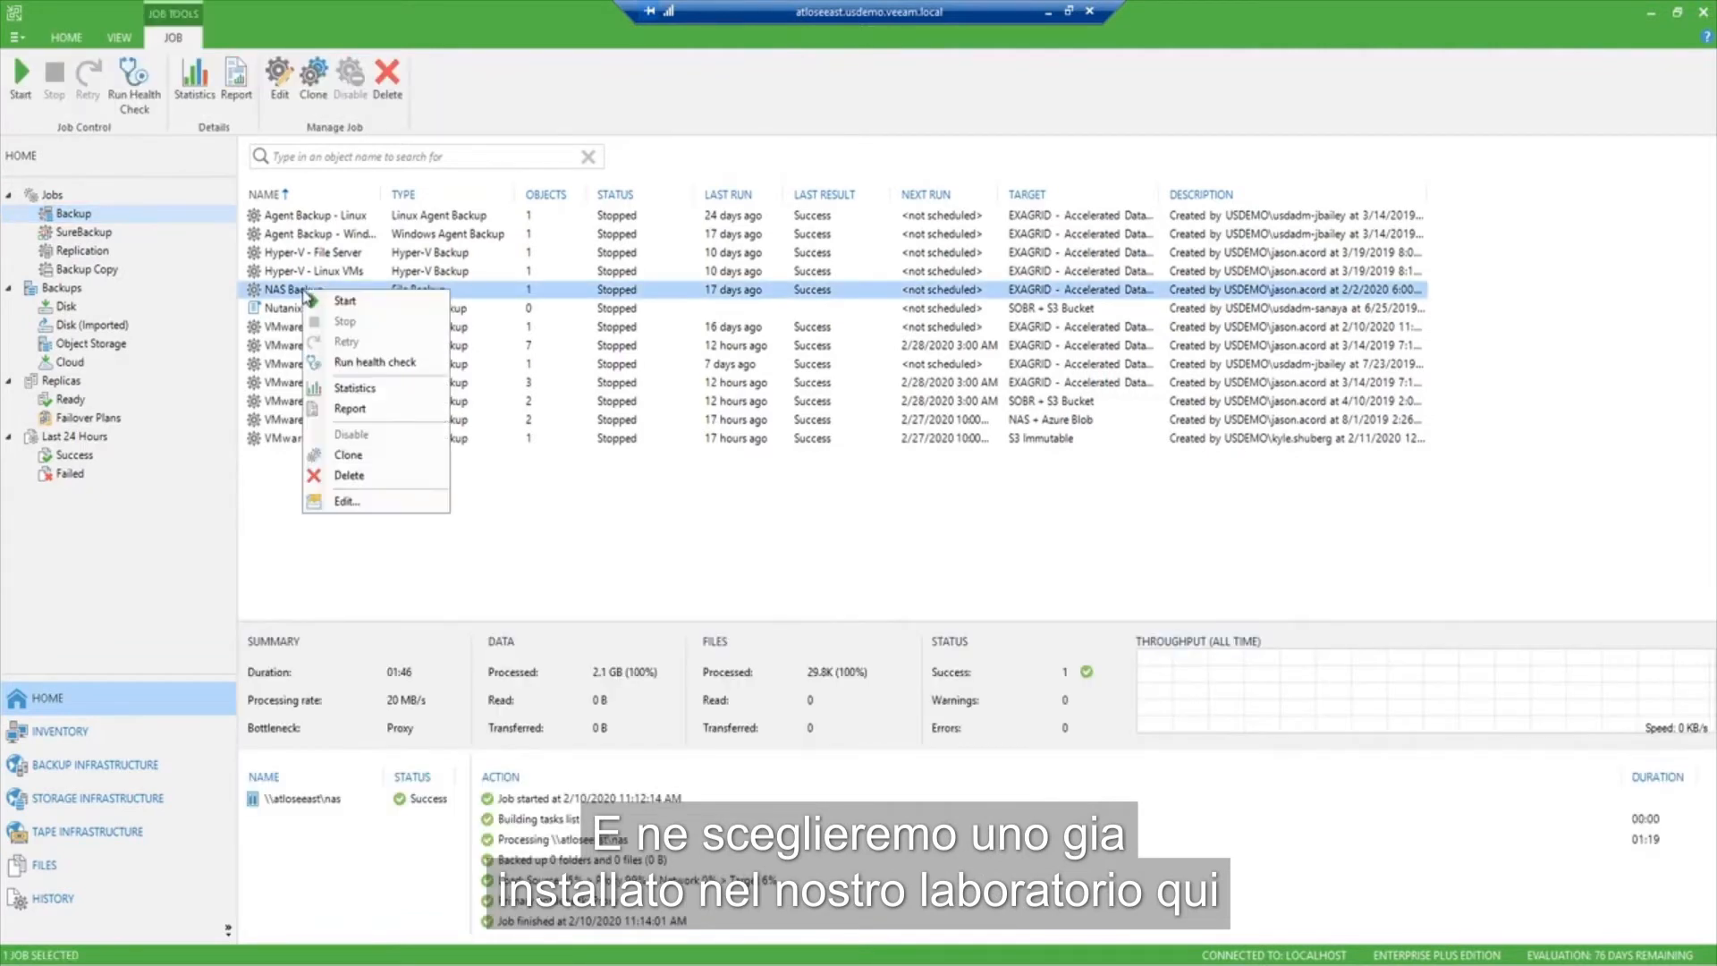
pyautogui.click(345, 504)
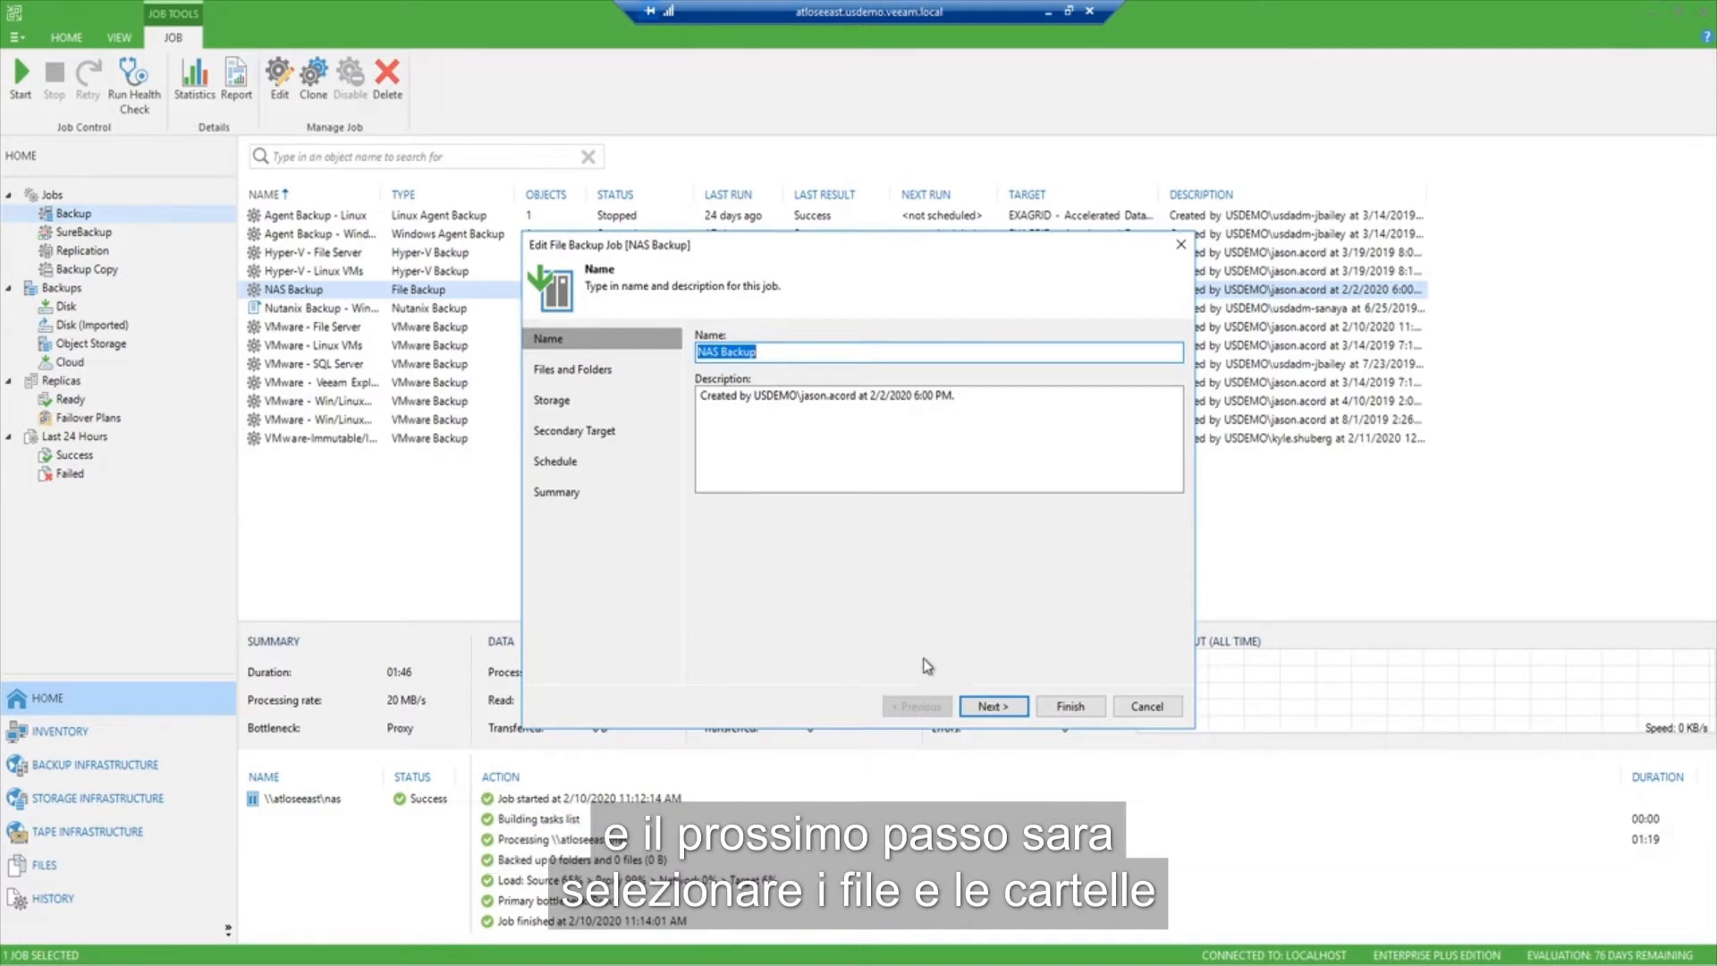
pyautogui.click(994, 707)
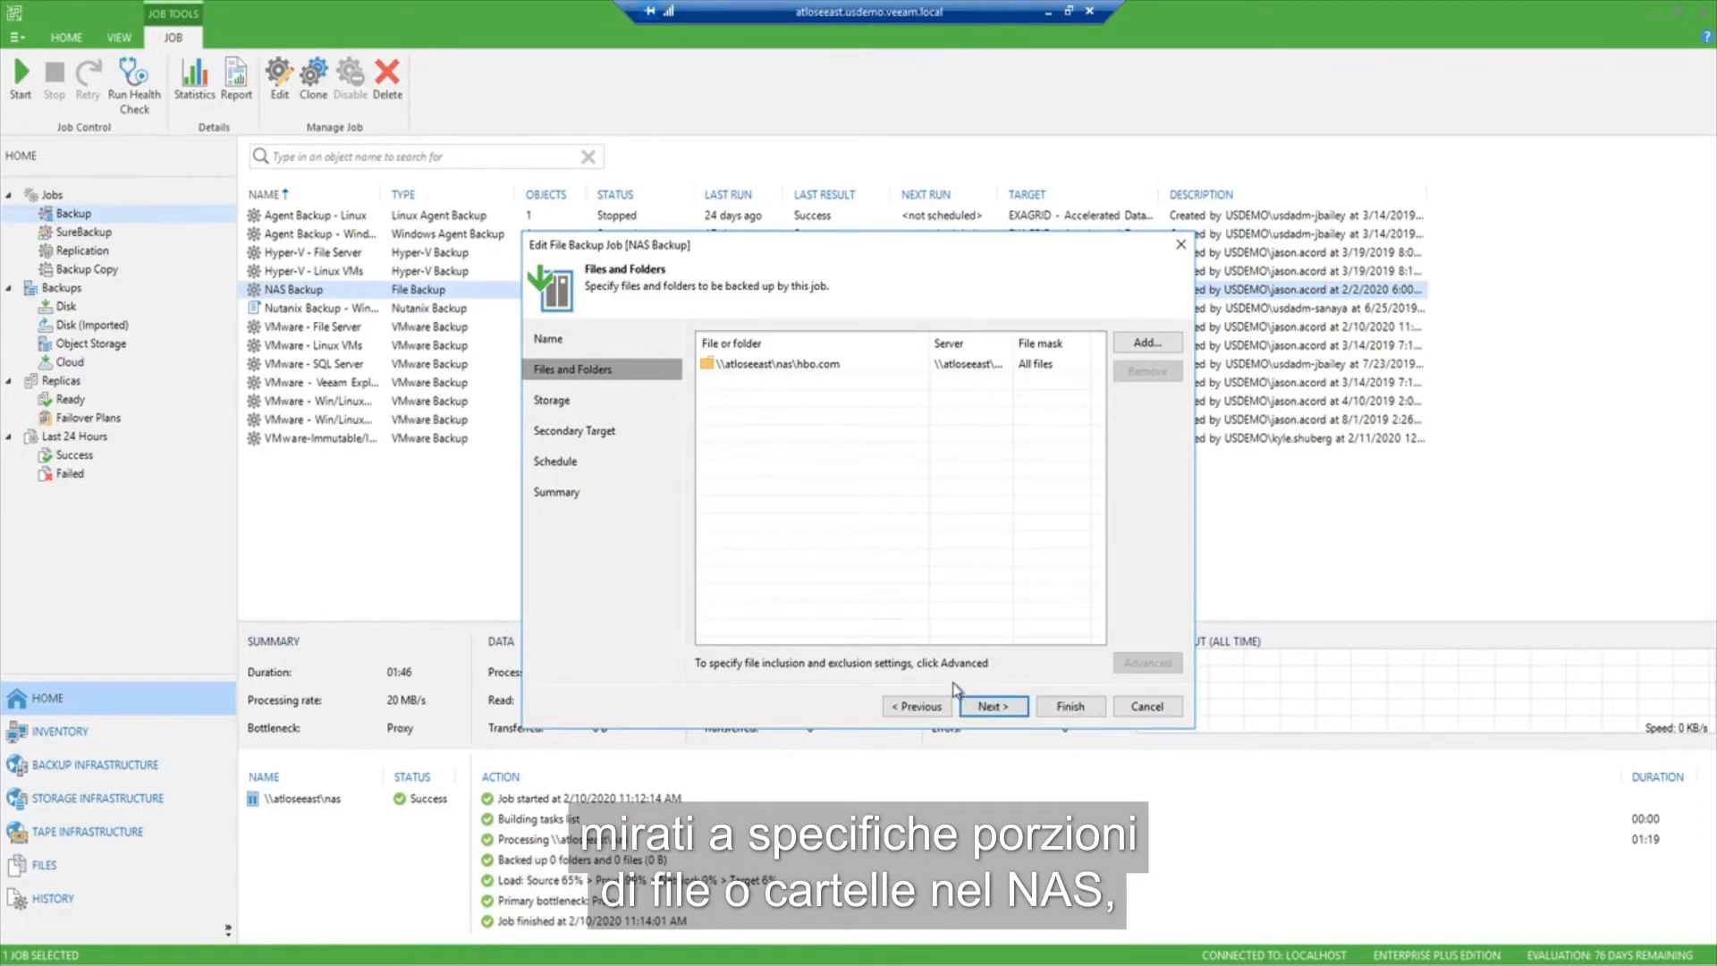
# Browse the \\atloseeast\nas share for a file or folder to add to the job, and cancel the selection
pyautogui.click(855, 367)
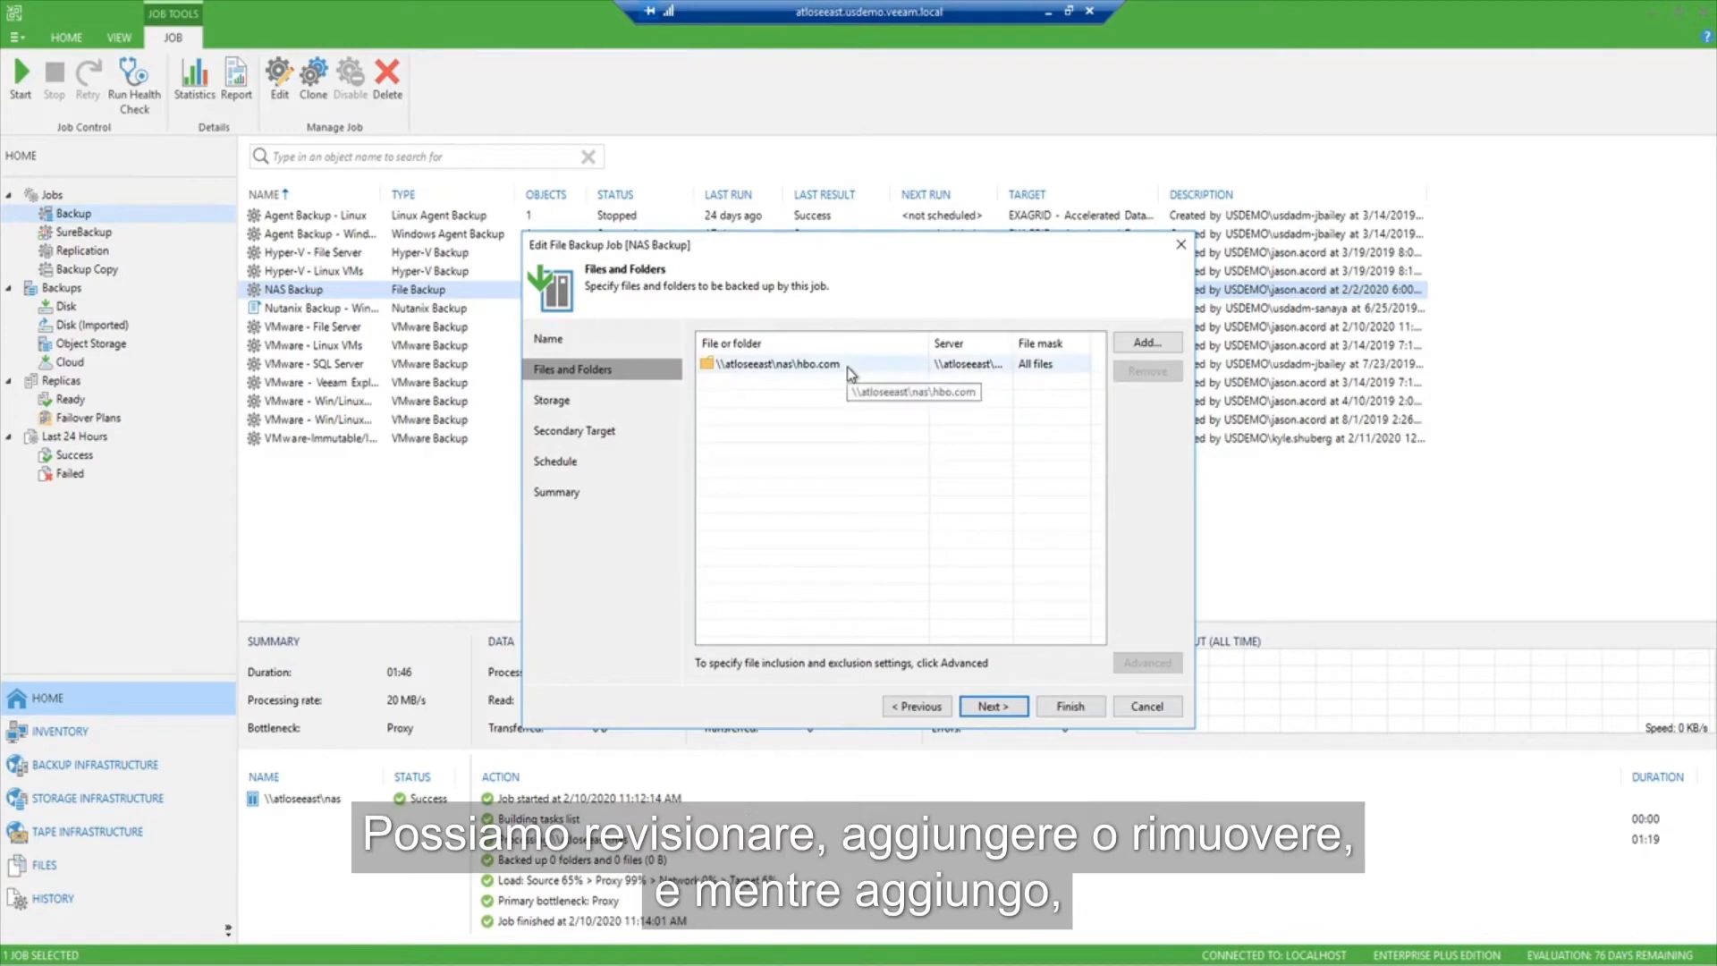
pyautogui.click(1137, 345)
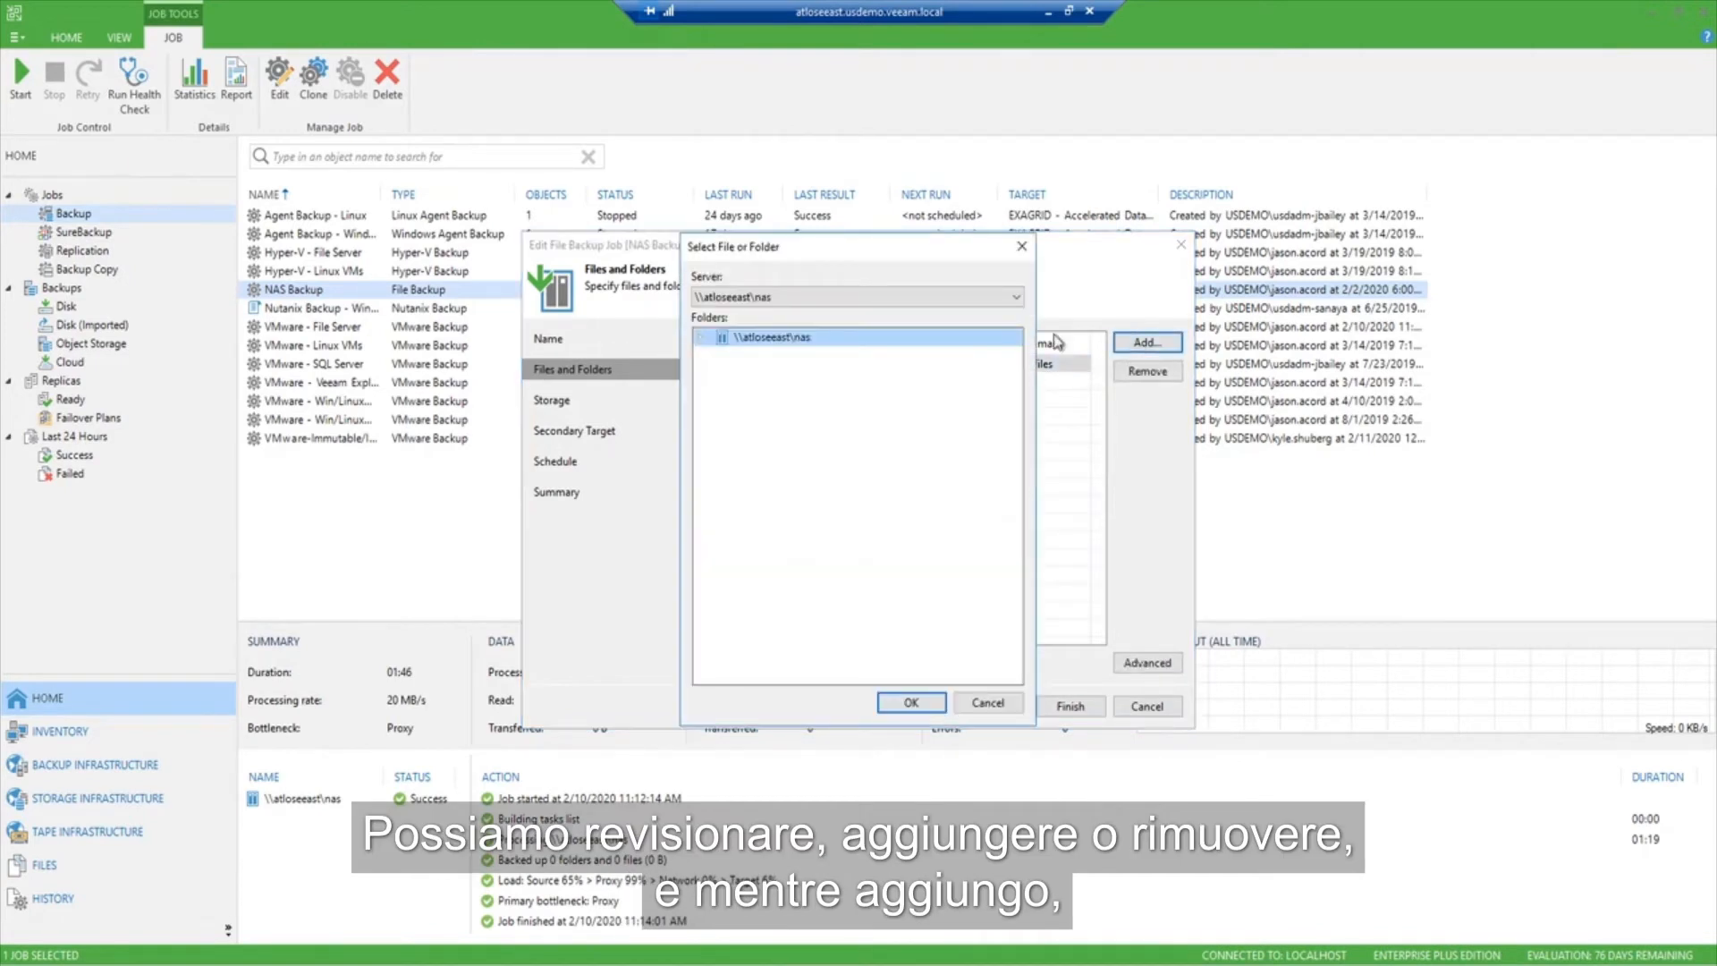
pyautogui.click(706, 338)
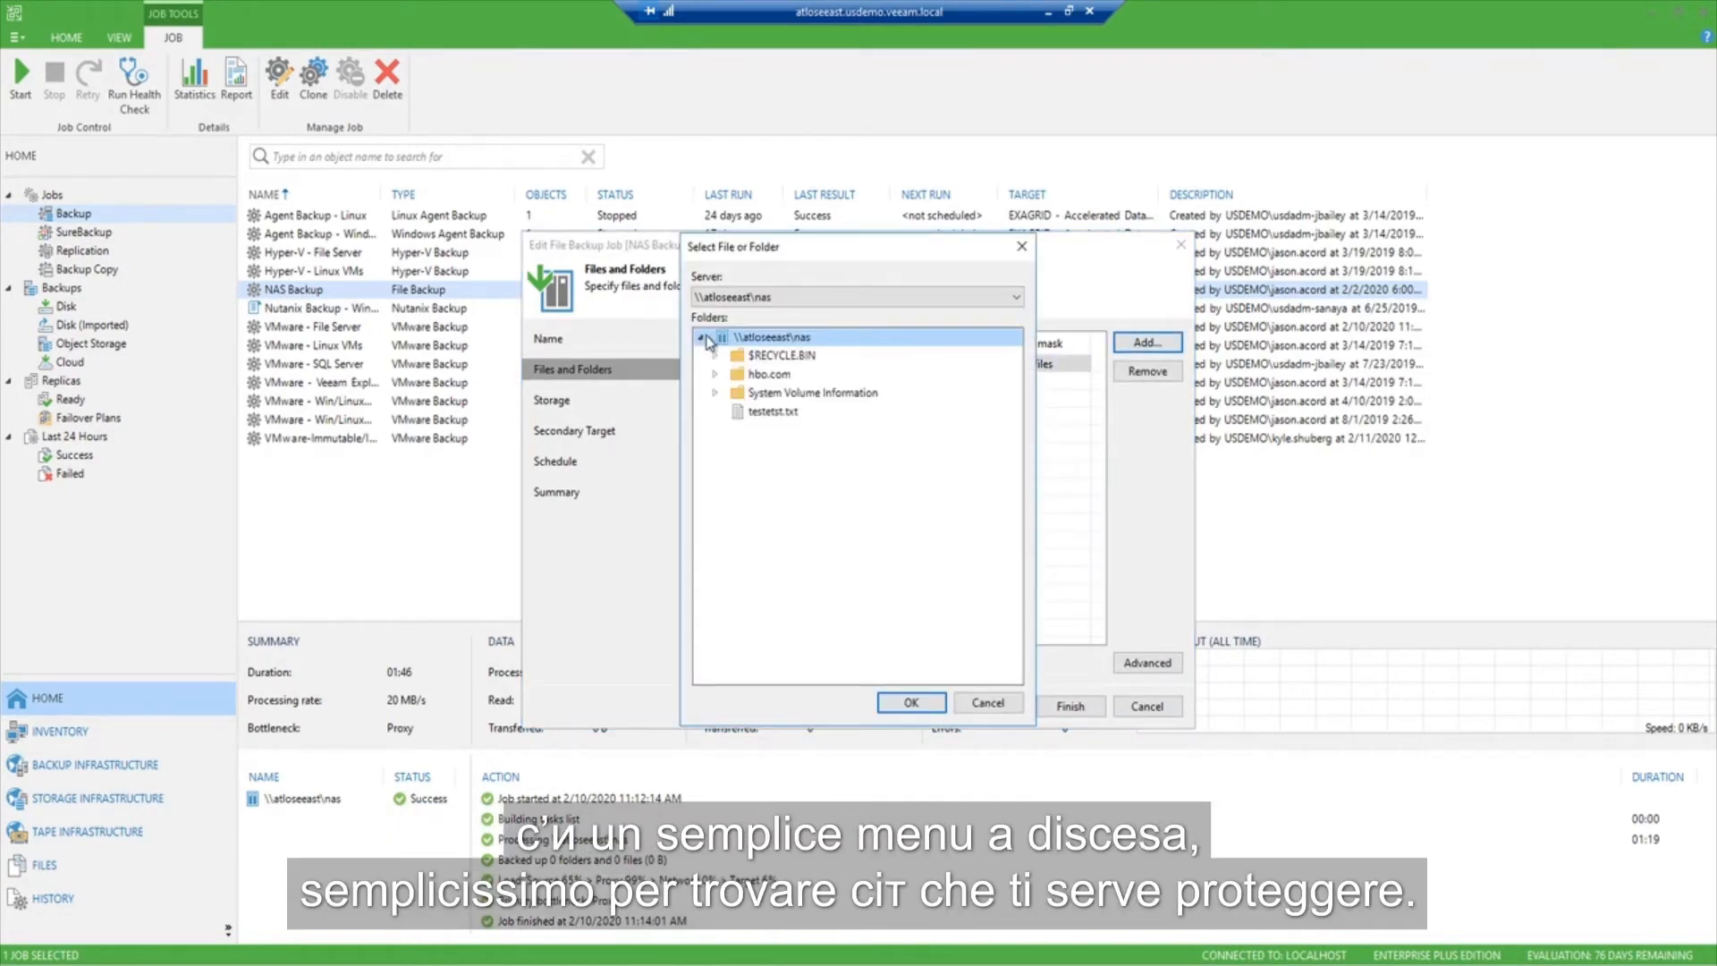
pyautogui.click(765, 396)
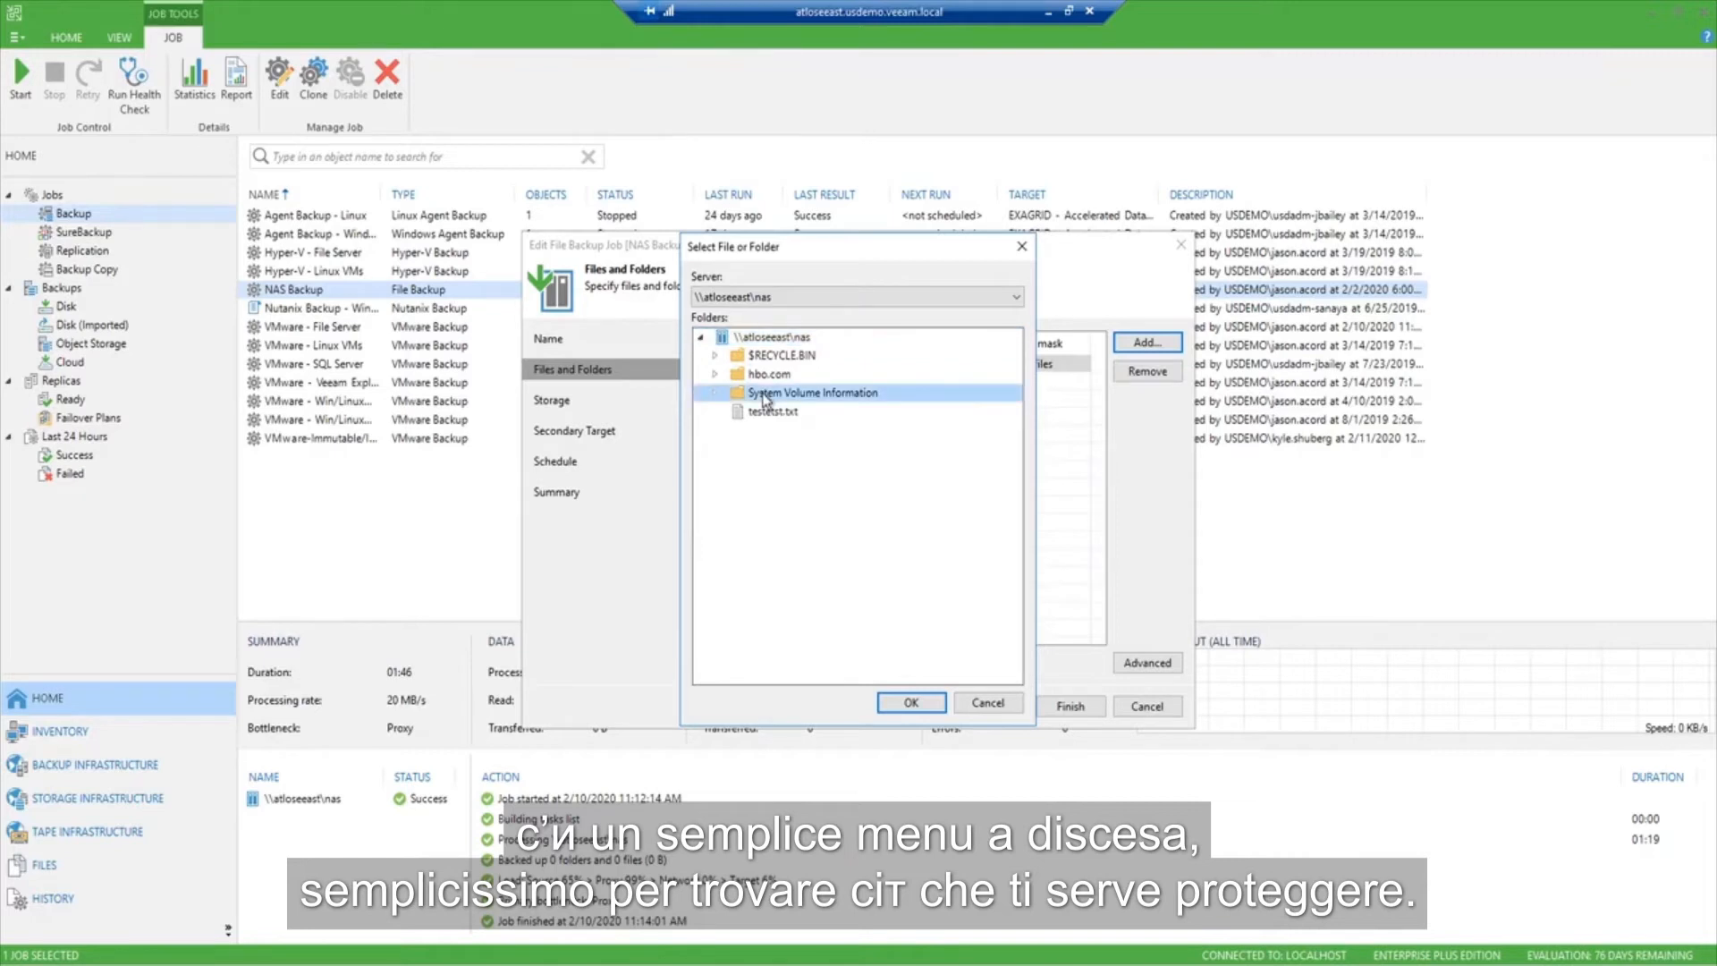
pyautogui.click(986, 703)
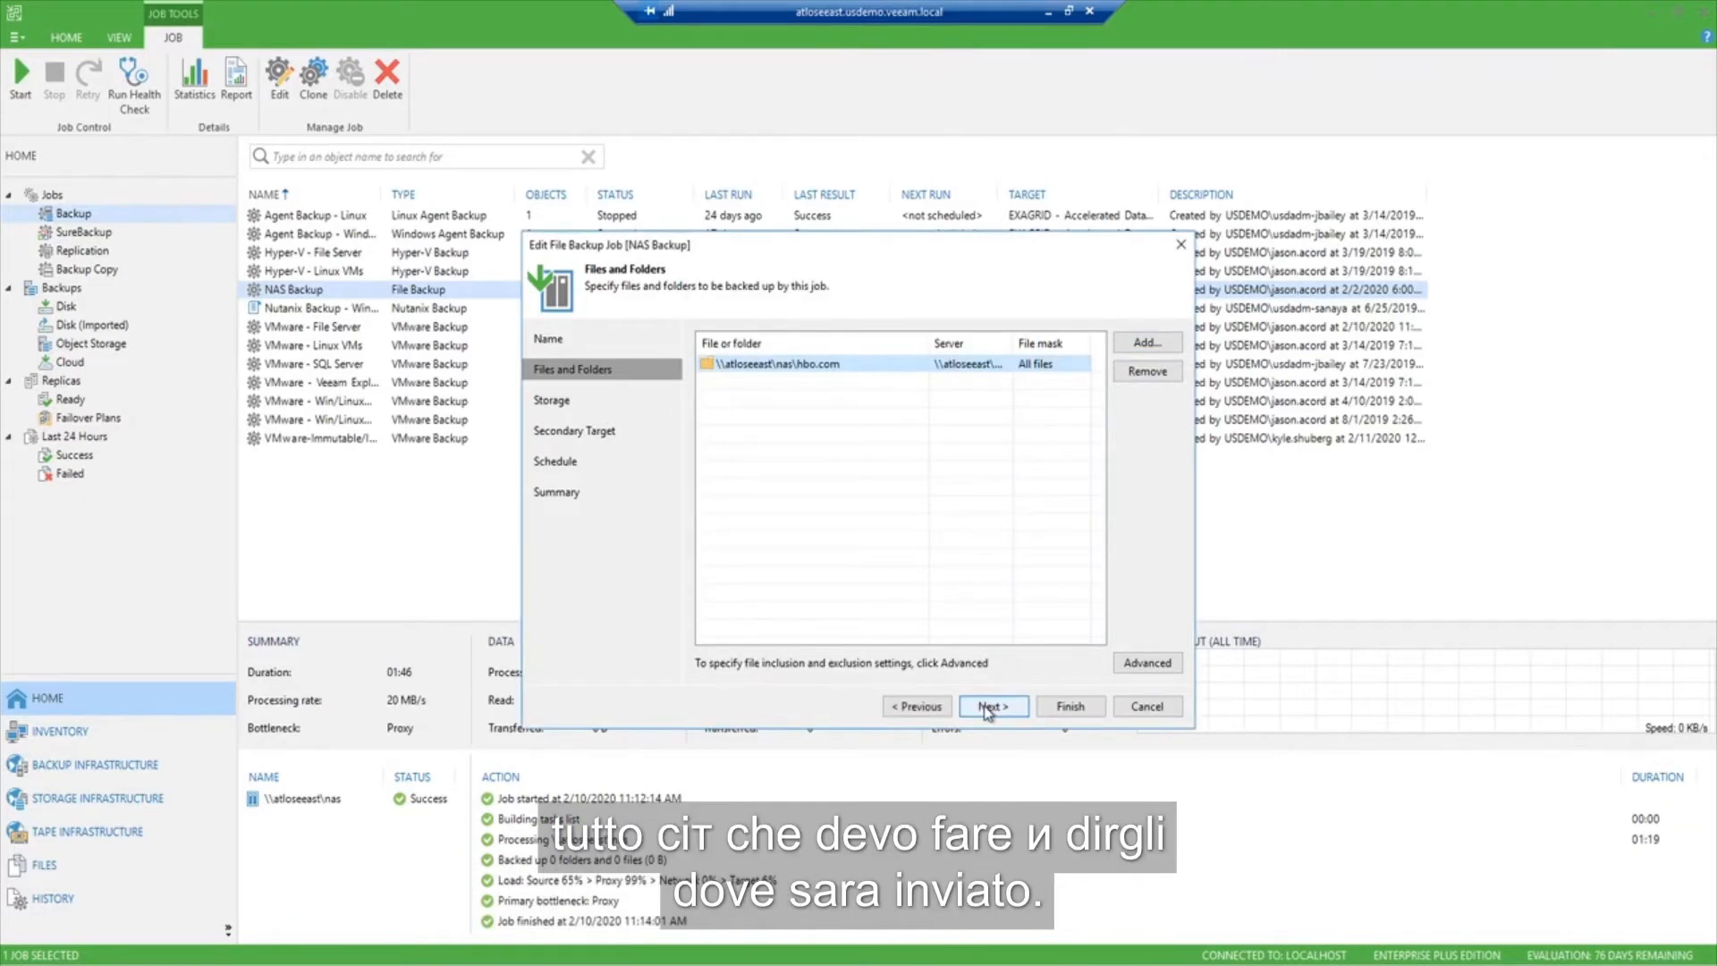
# Review the job's storage, retention and secondary target settings, and advance to its schedule
pyautogui.click(988, 709)
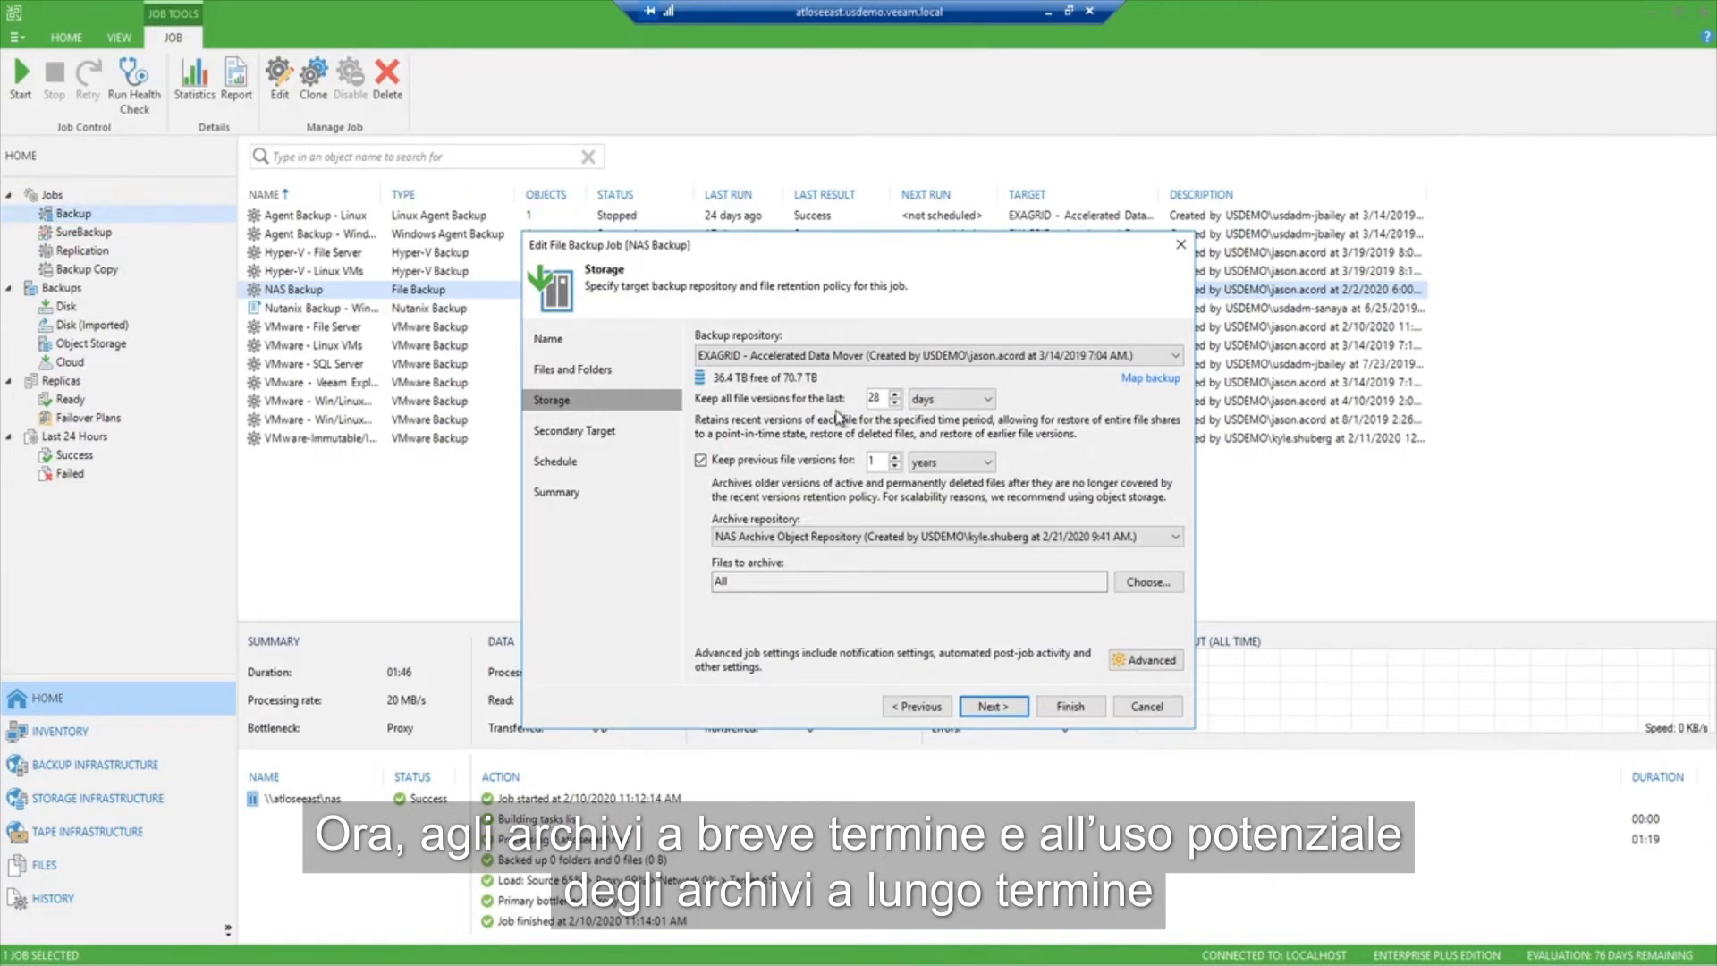
pyautogui.click(991, 708)
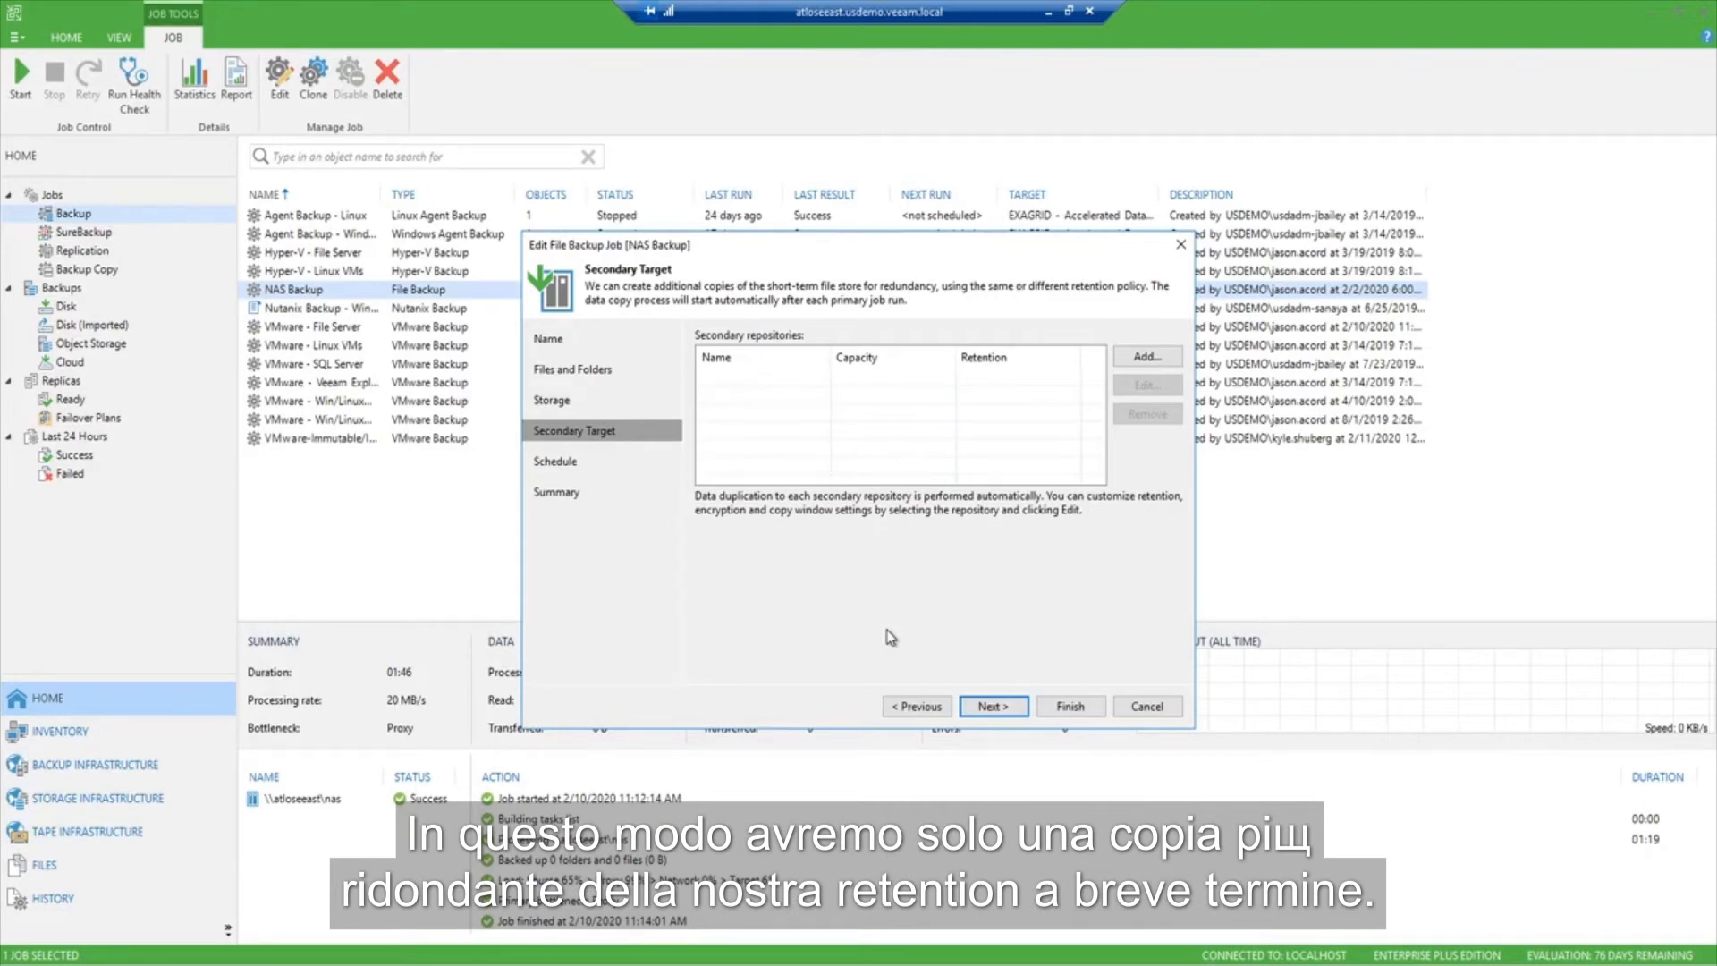
pyautogui.click(991, 707)
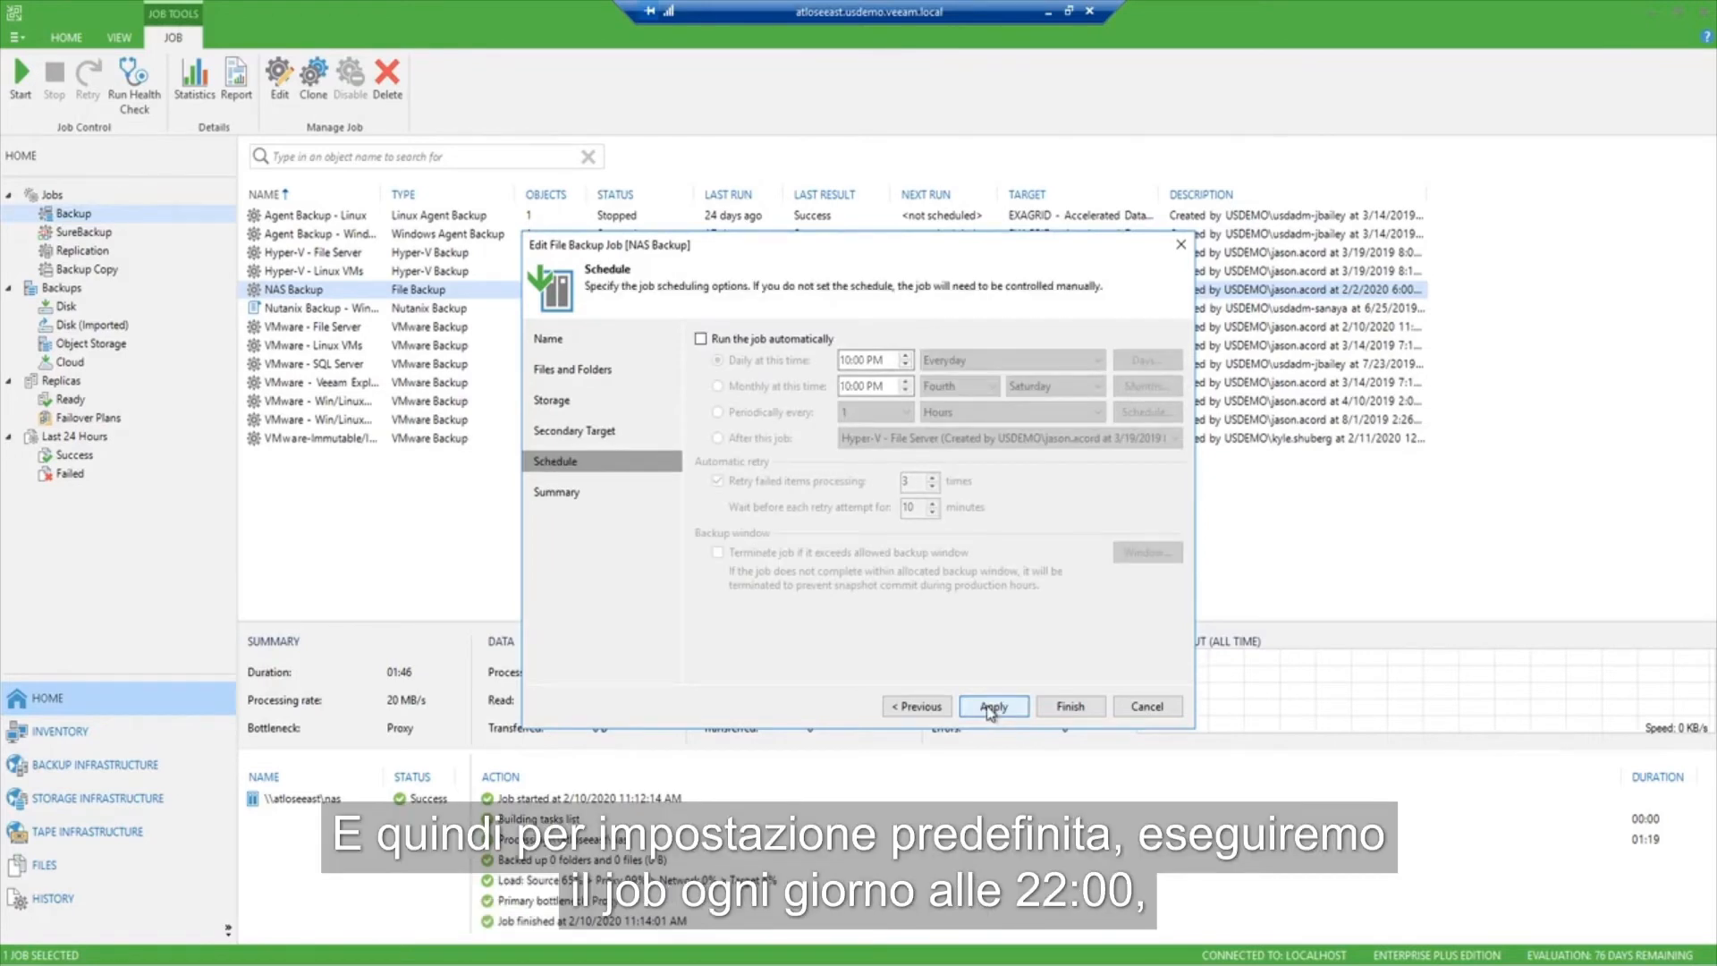
# Try running the job automatically every 1 hour and daily at 10:00 PM, and exit the job settings without applying changes
pyautogui.click(701, 339)
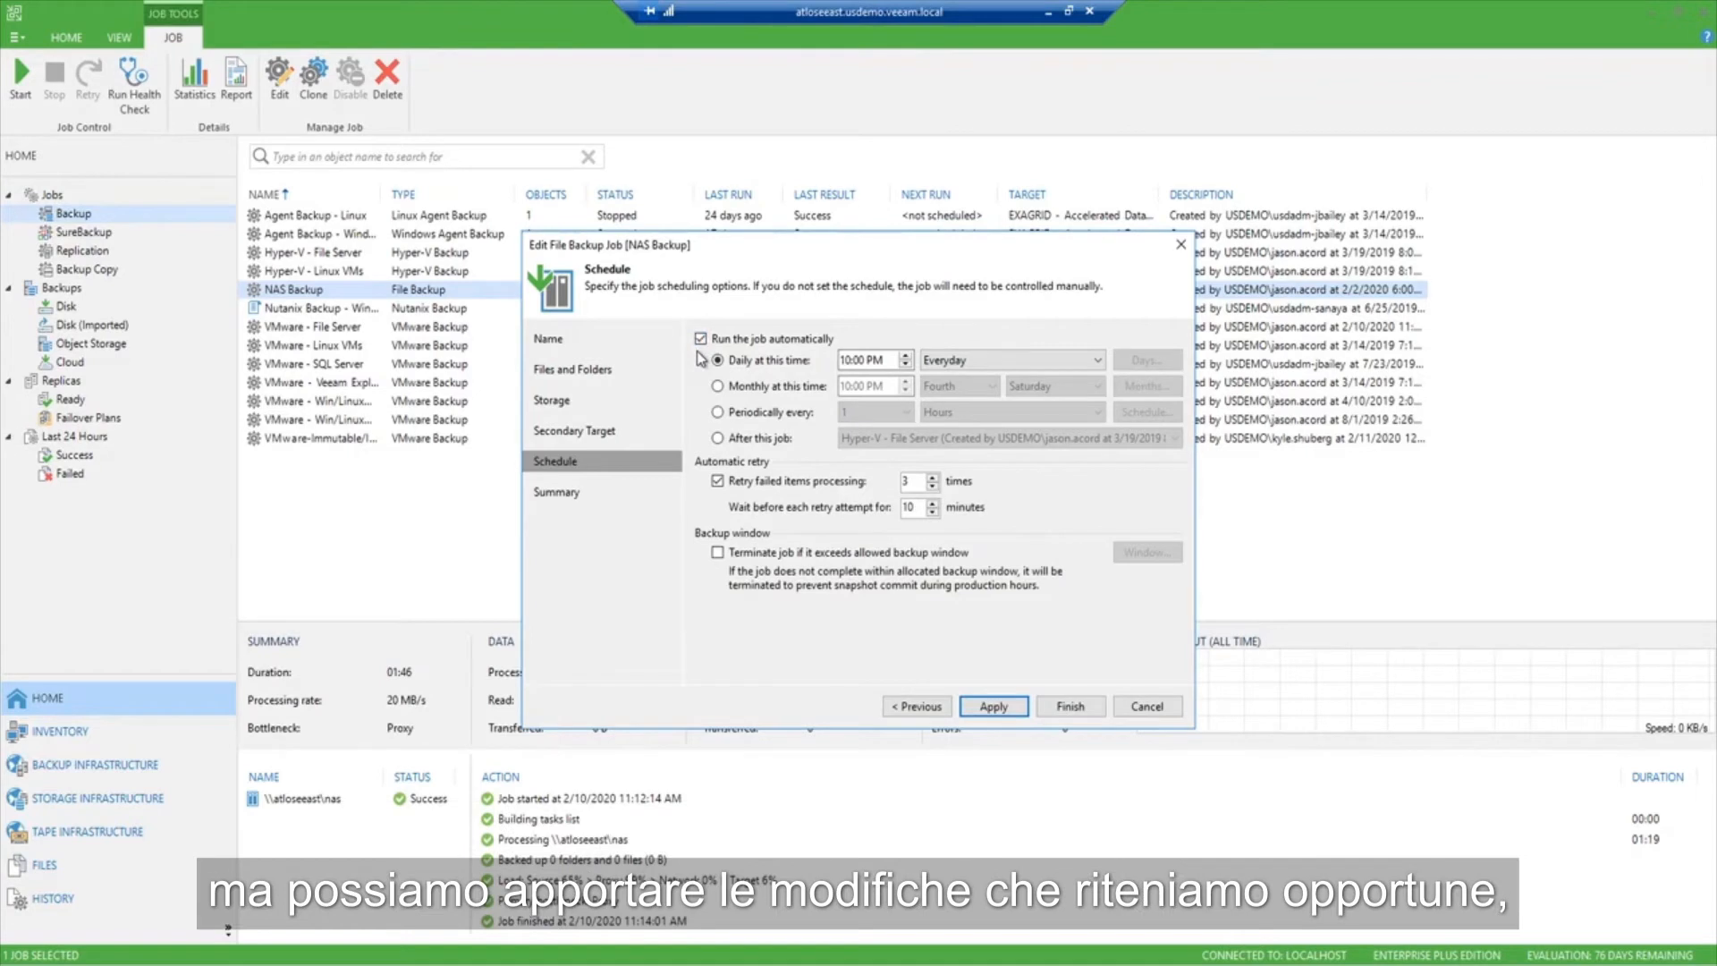
pyautogui.click(744, 414)
pyautogui.click(979, 417)
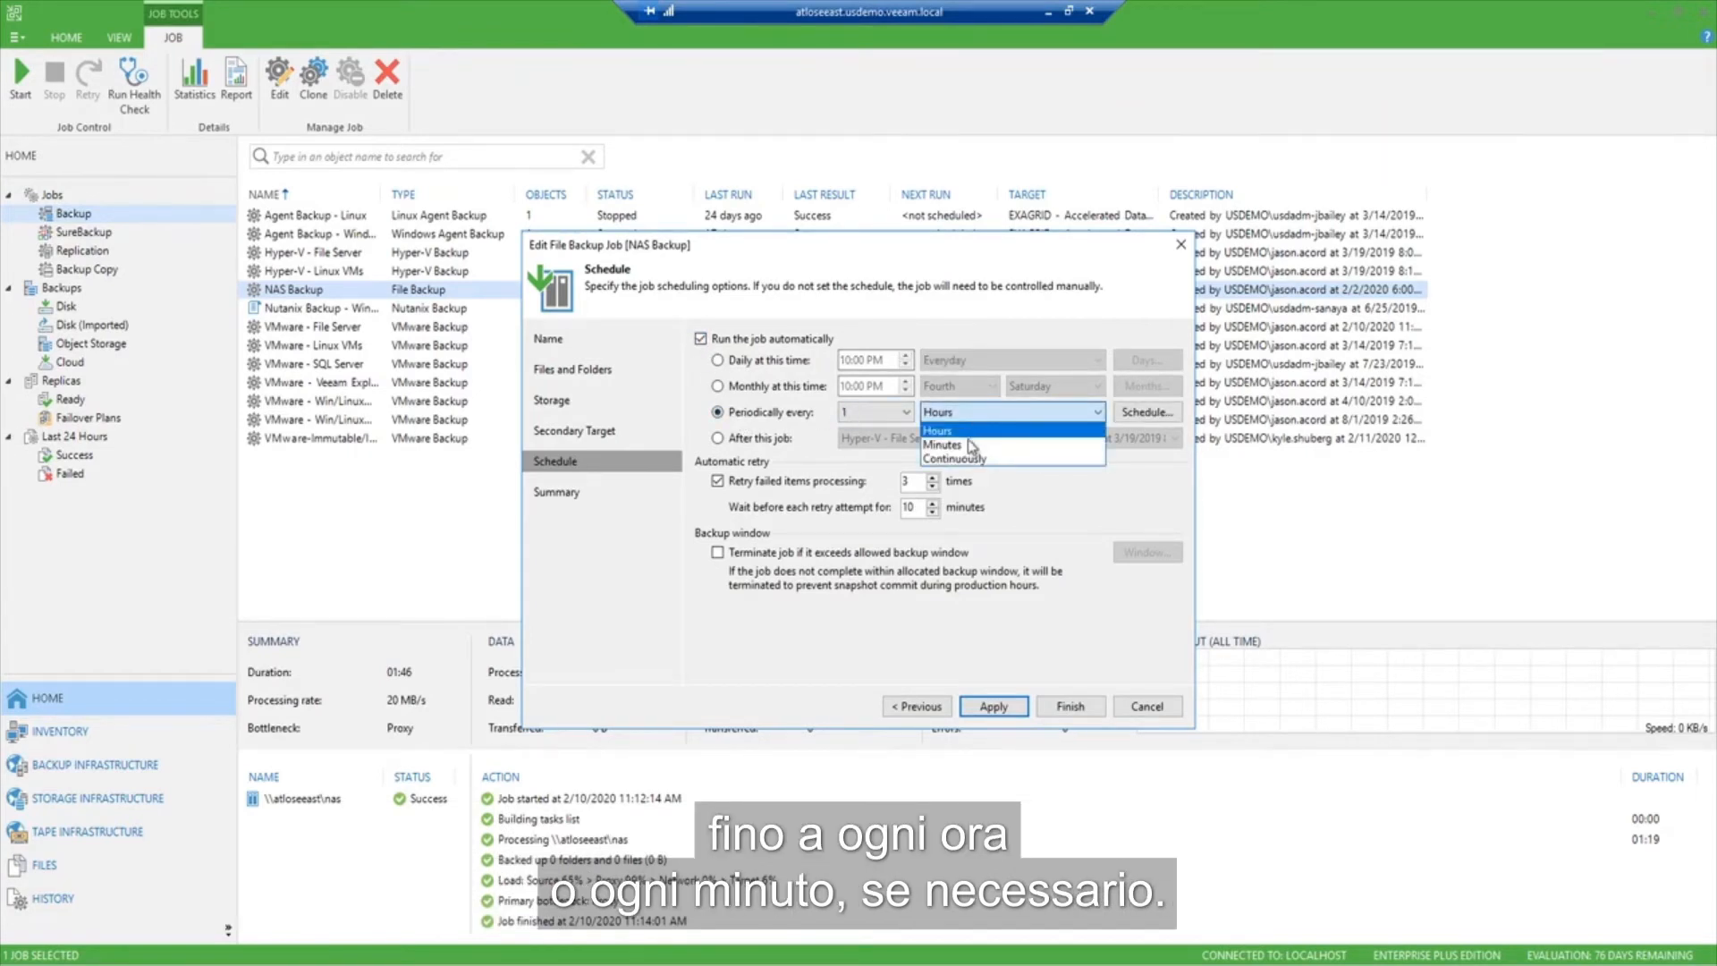
pyautogui.click(610, 585)
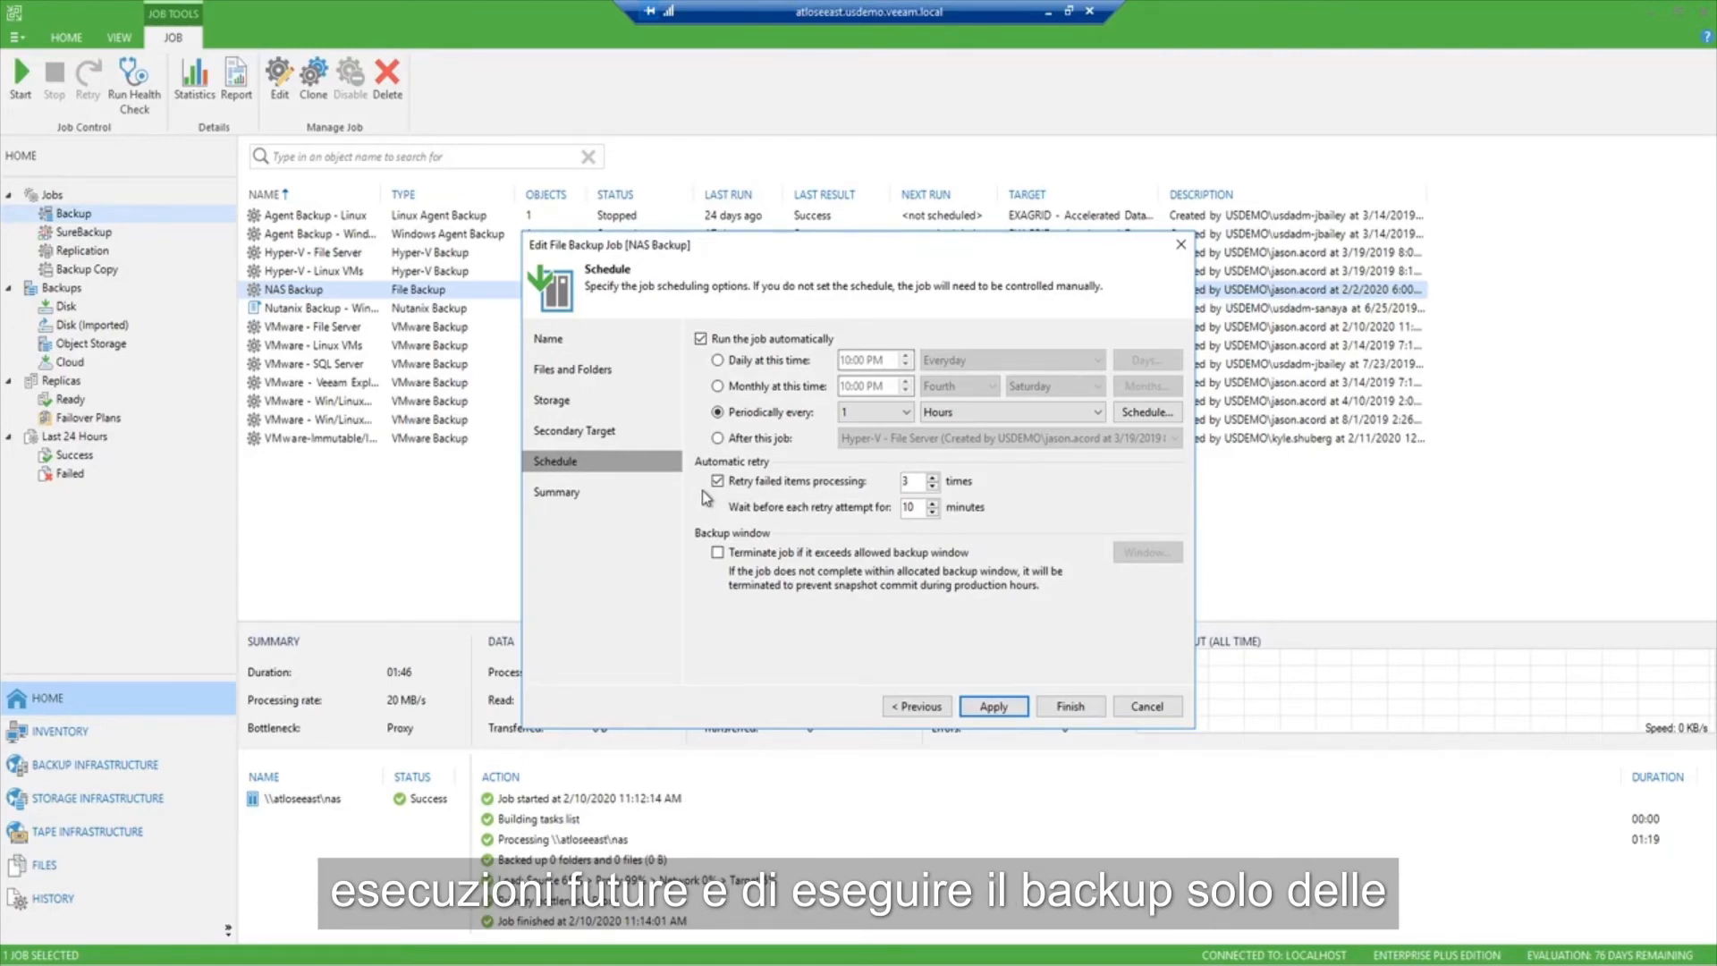
pyautogui.click(719, 362)
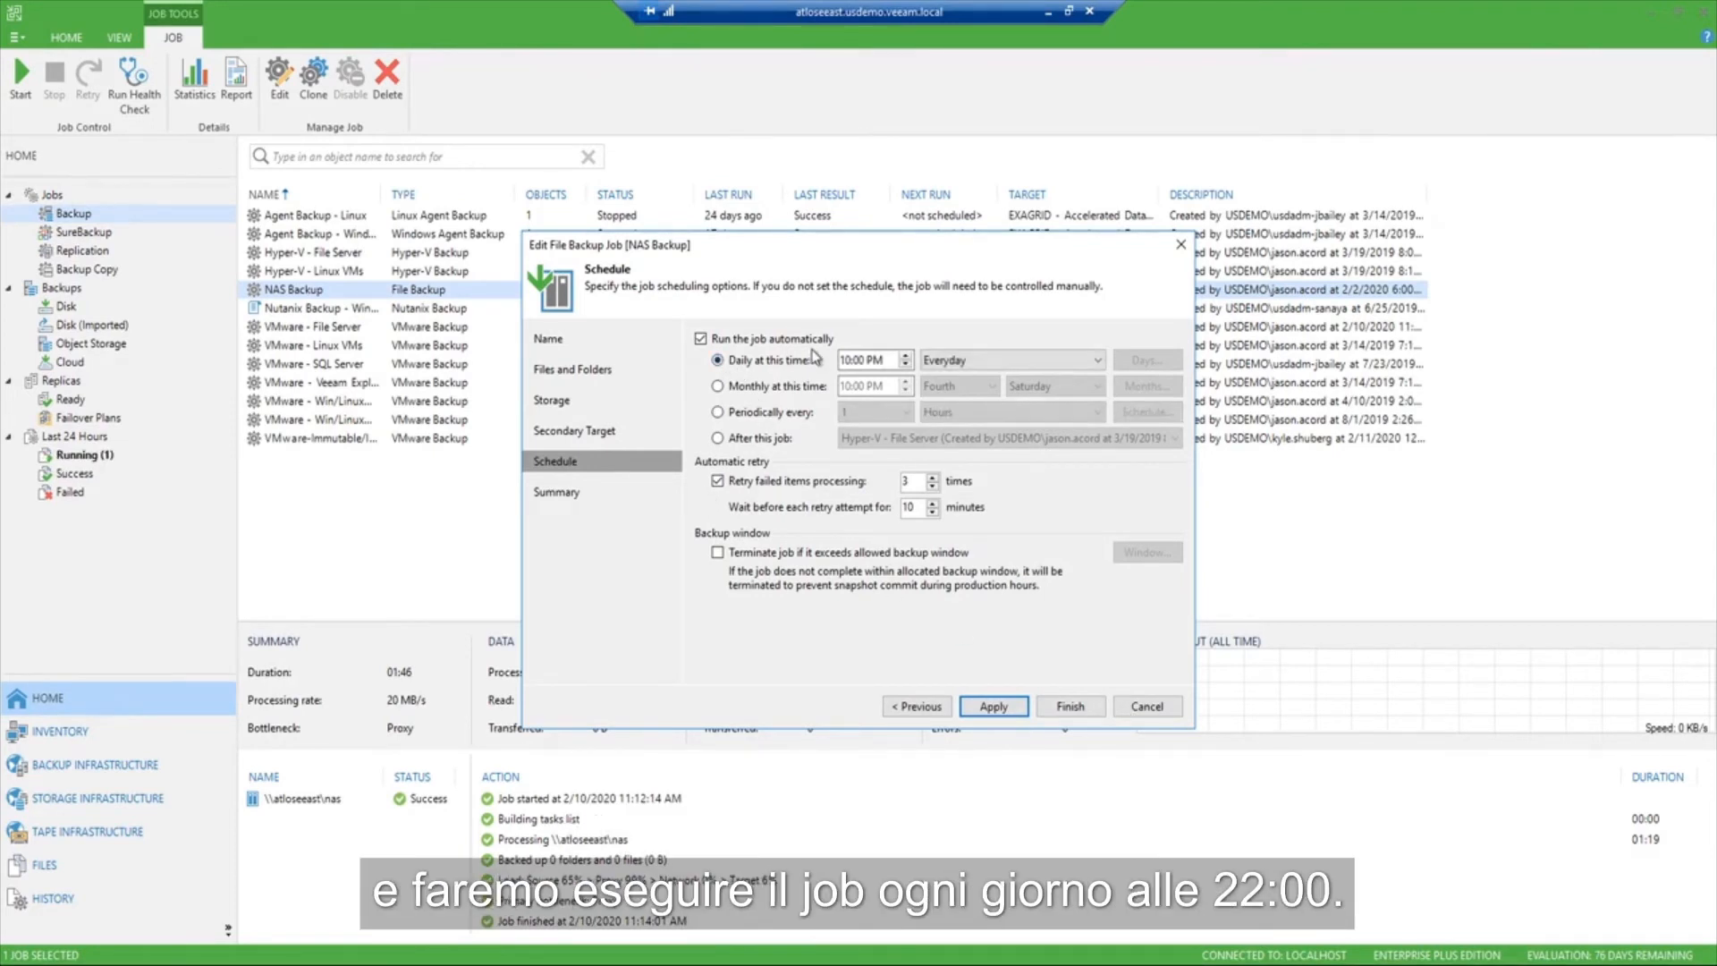
pyautogui.click(1146, 711)
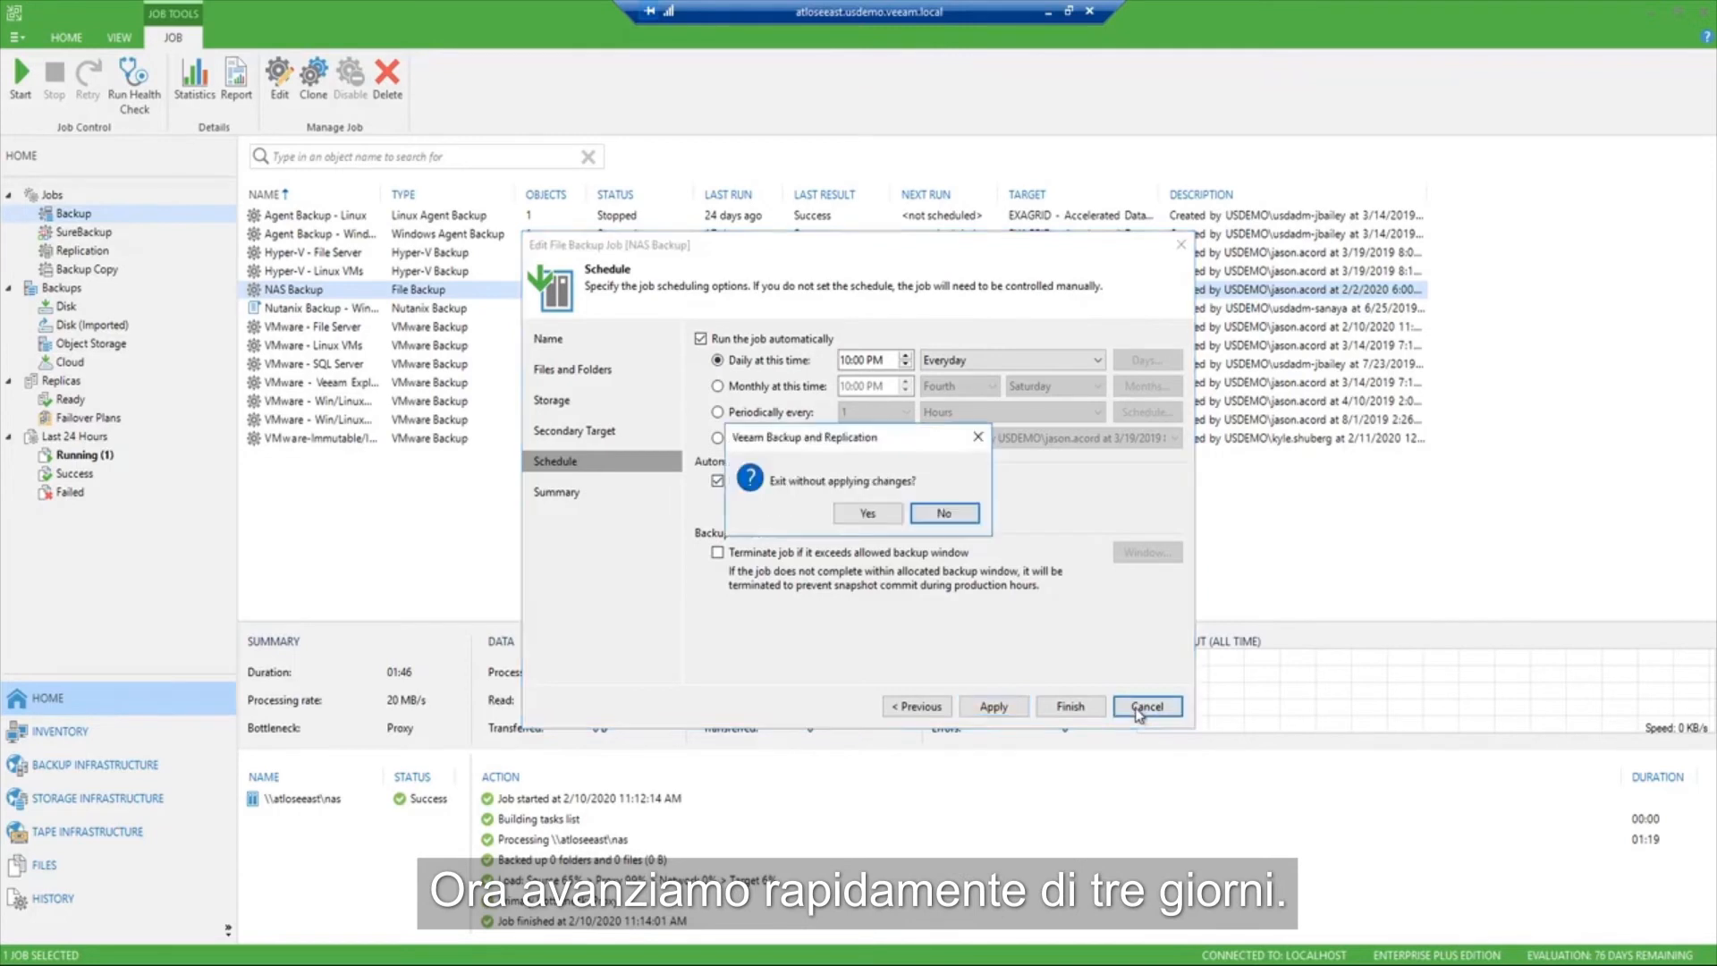
pyautogui.click(868, 515)
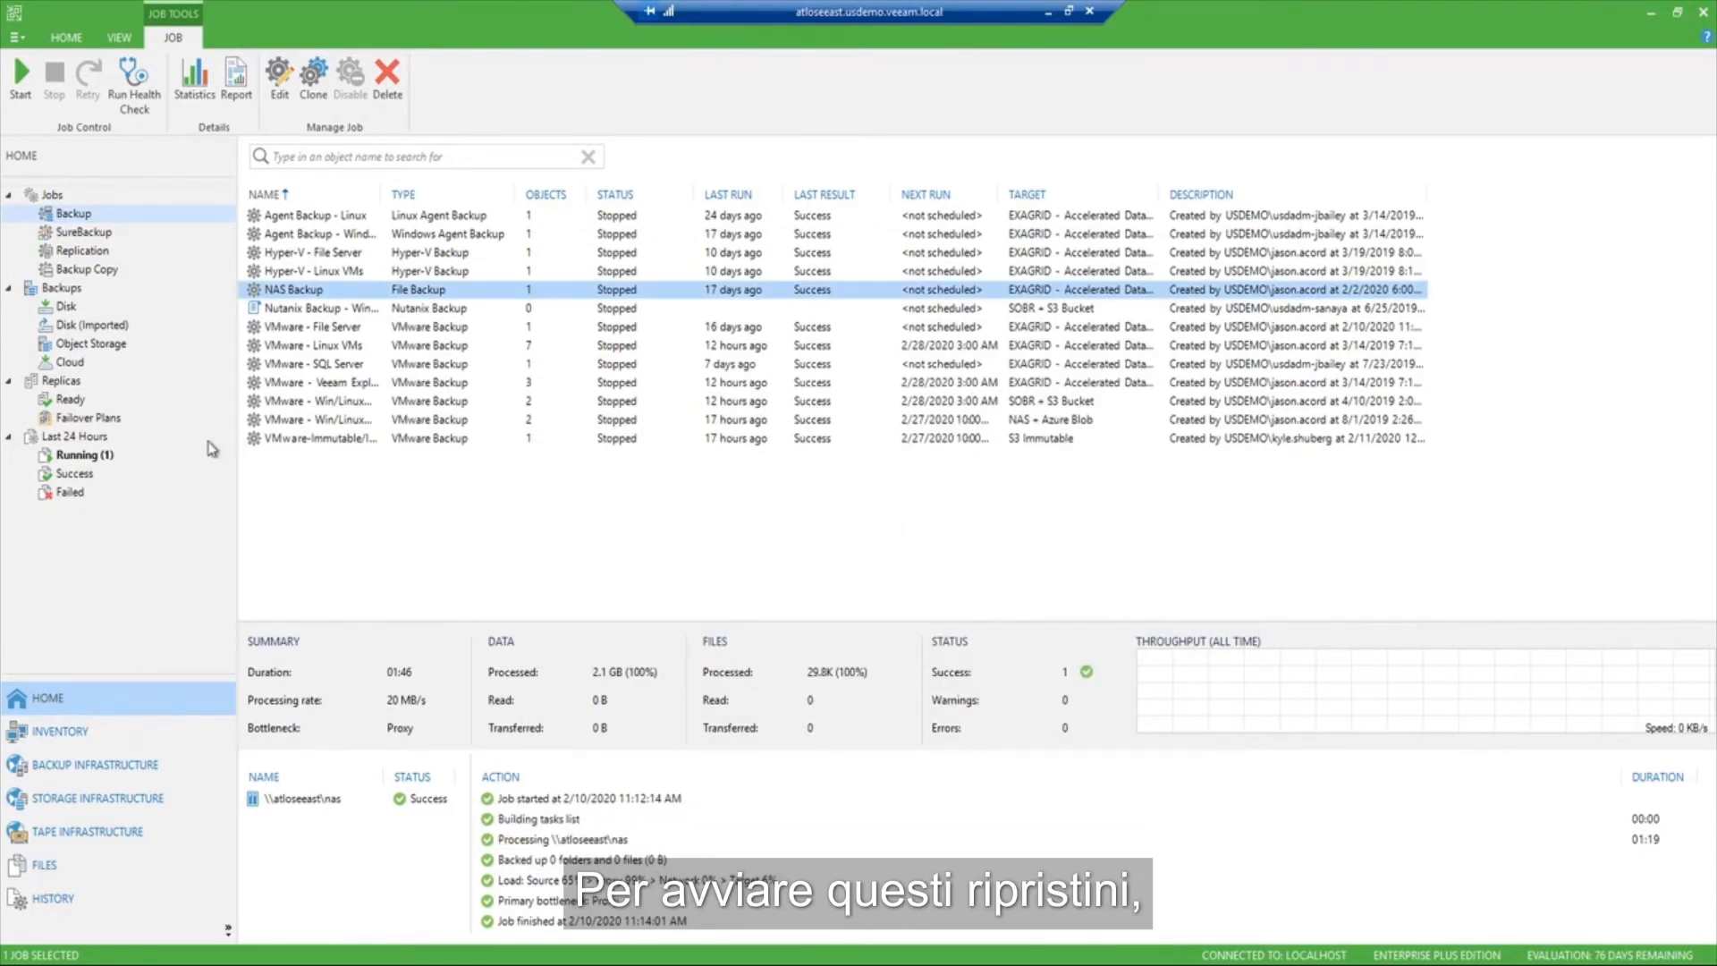
# Start a files and folders restore for the \\atloseeast\nas share from the NAS Backup stored on disk
pyautogui.click(63, 305)
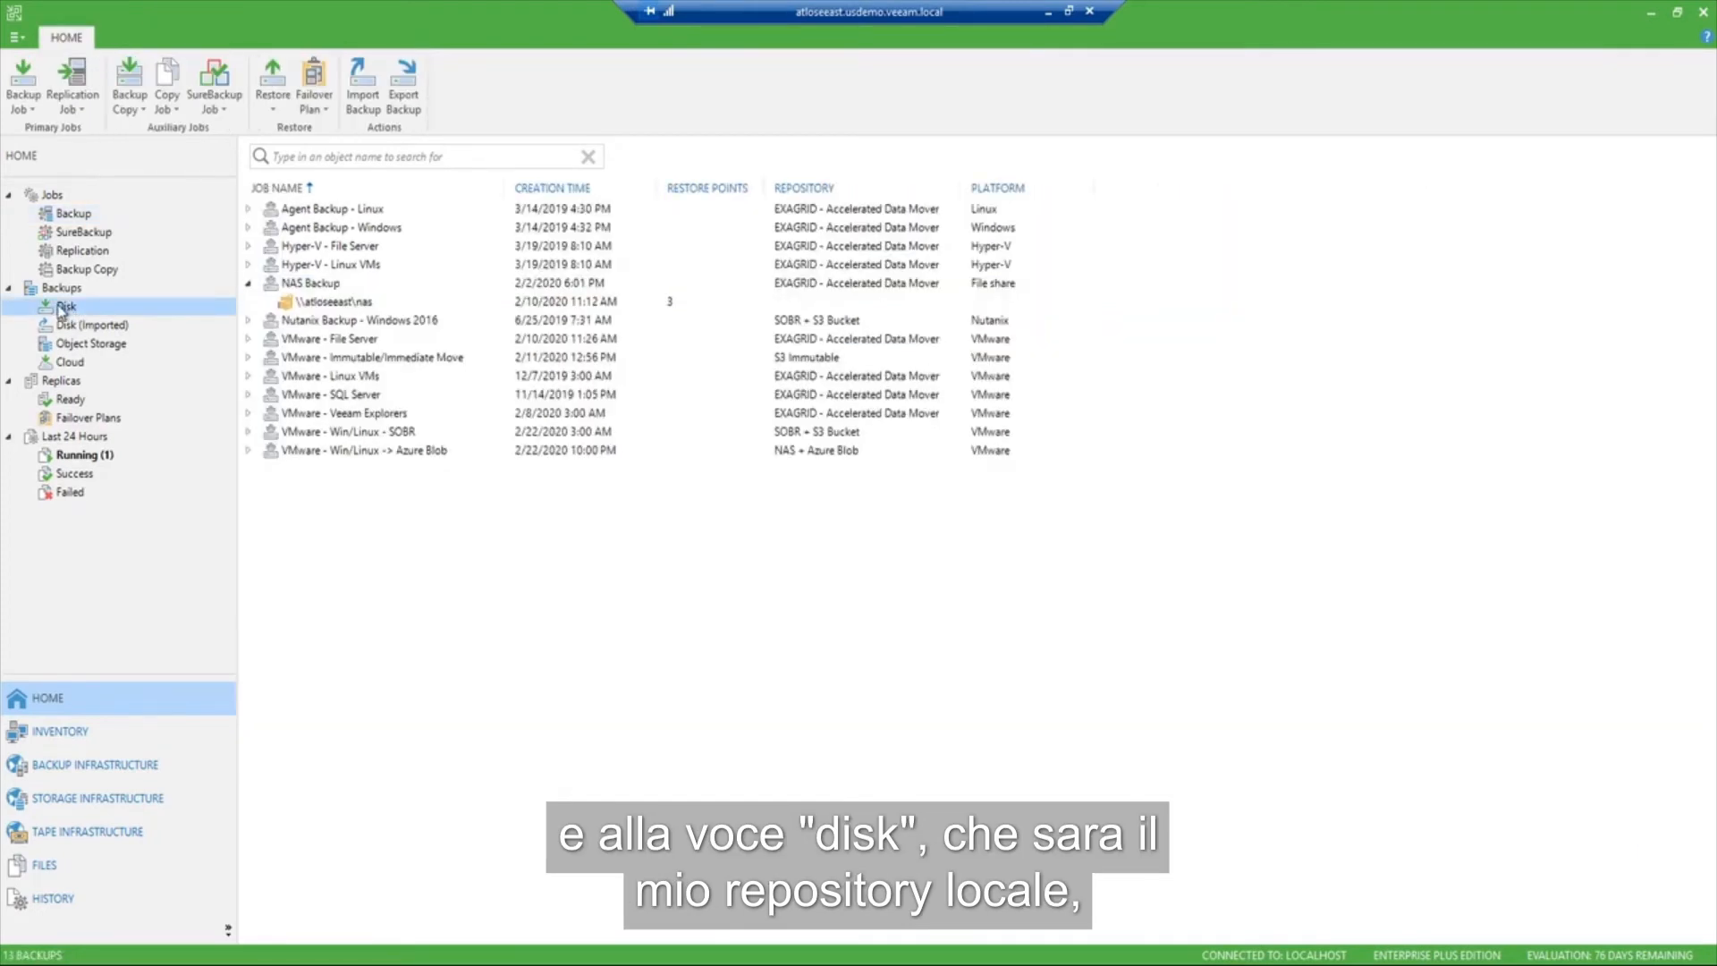
pyautogui.click(310, 285)
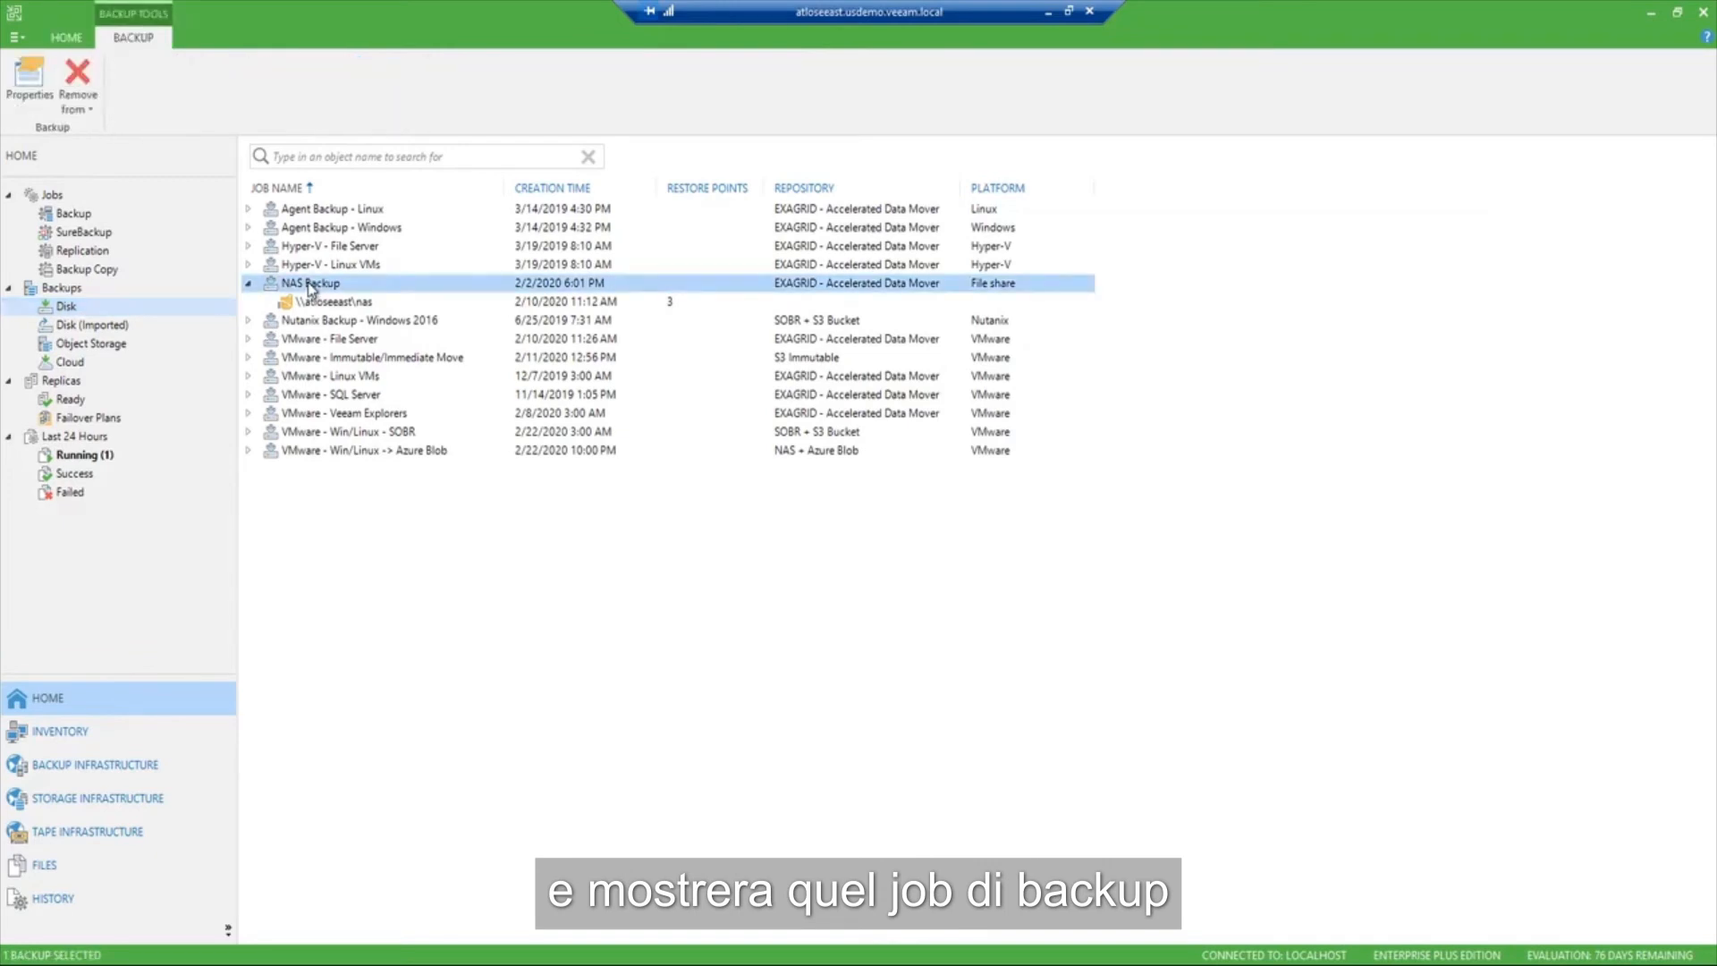
pyautogui.rightClick(311, 304)
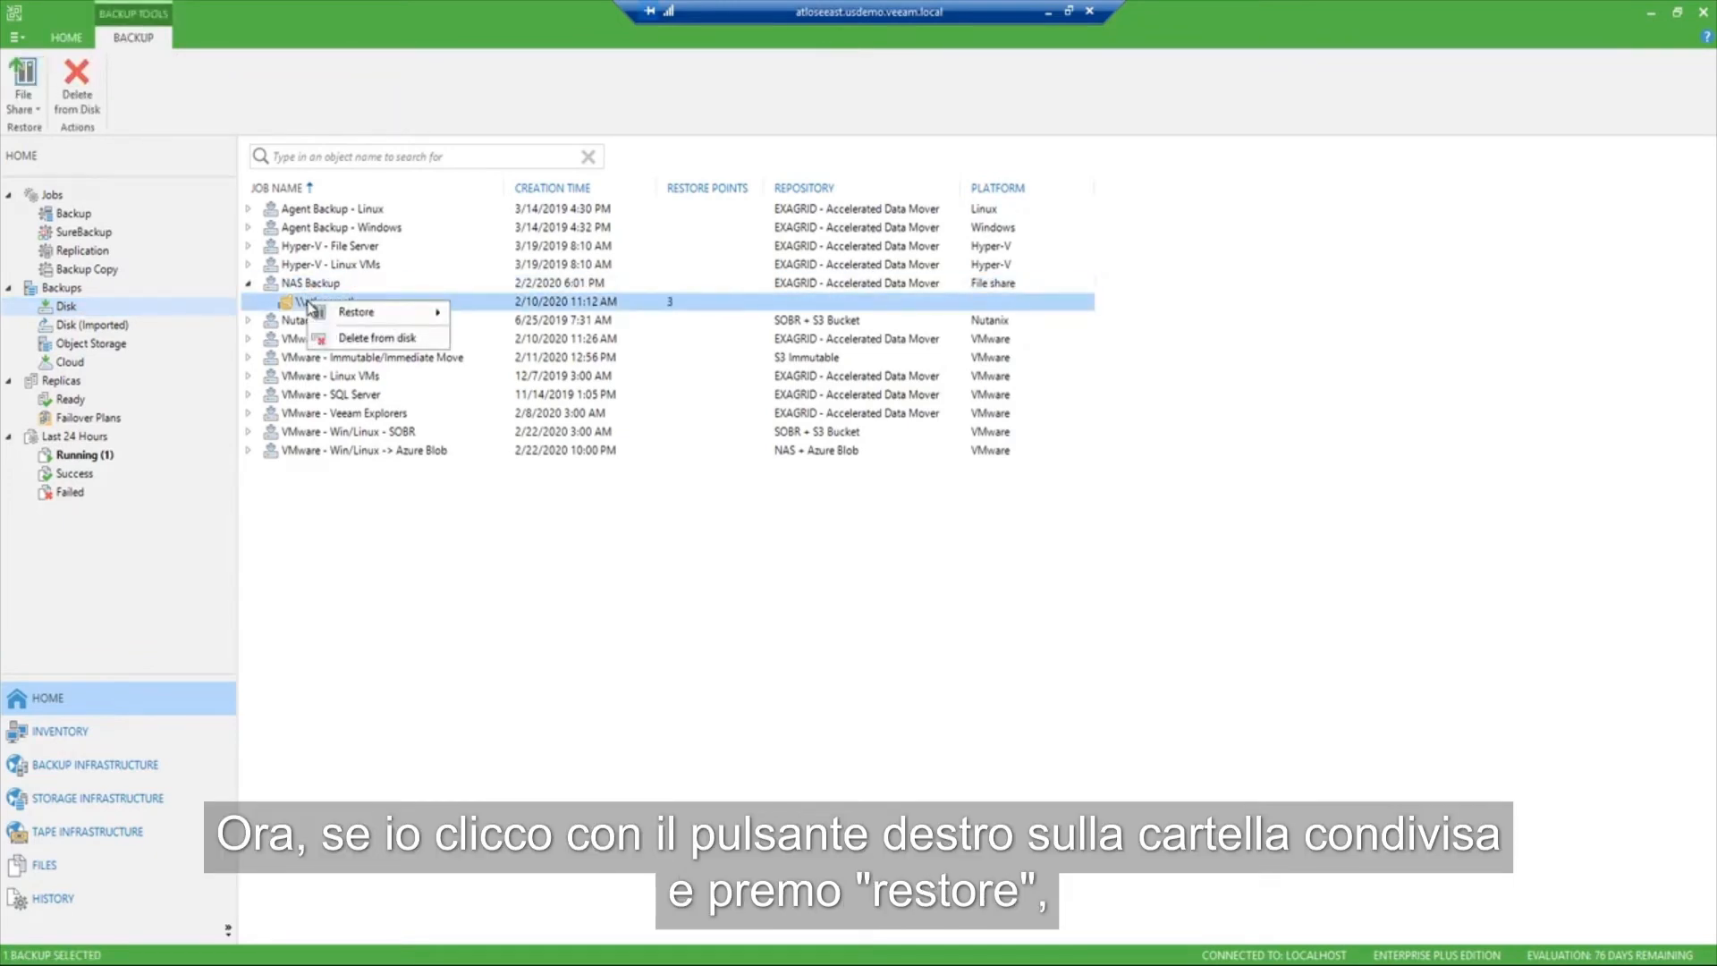
pyautogui.moveTo(328, 318)
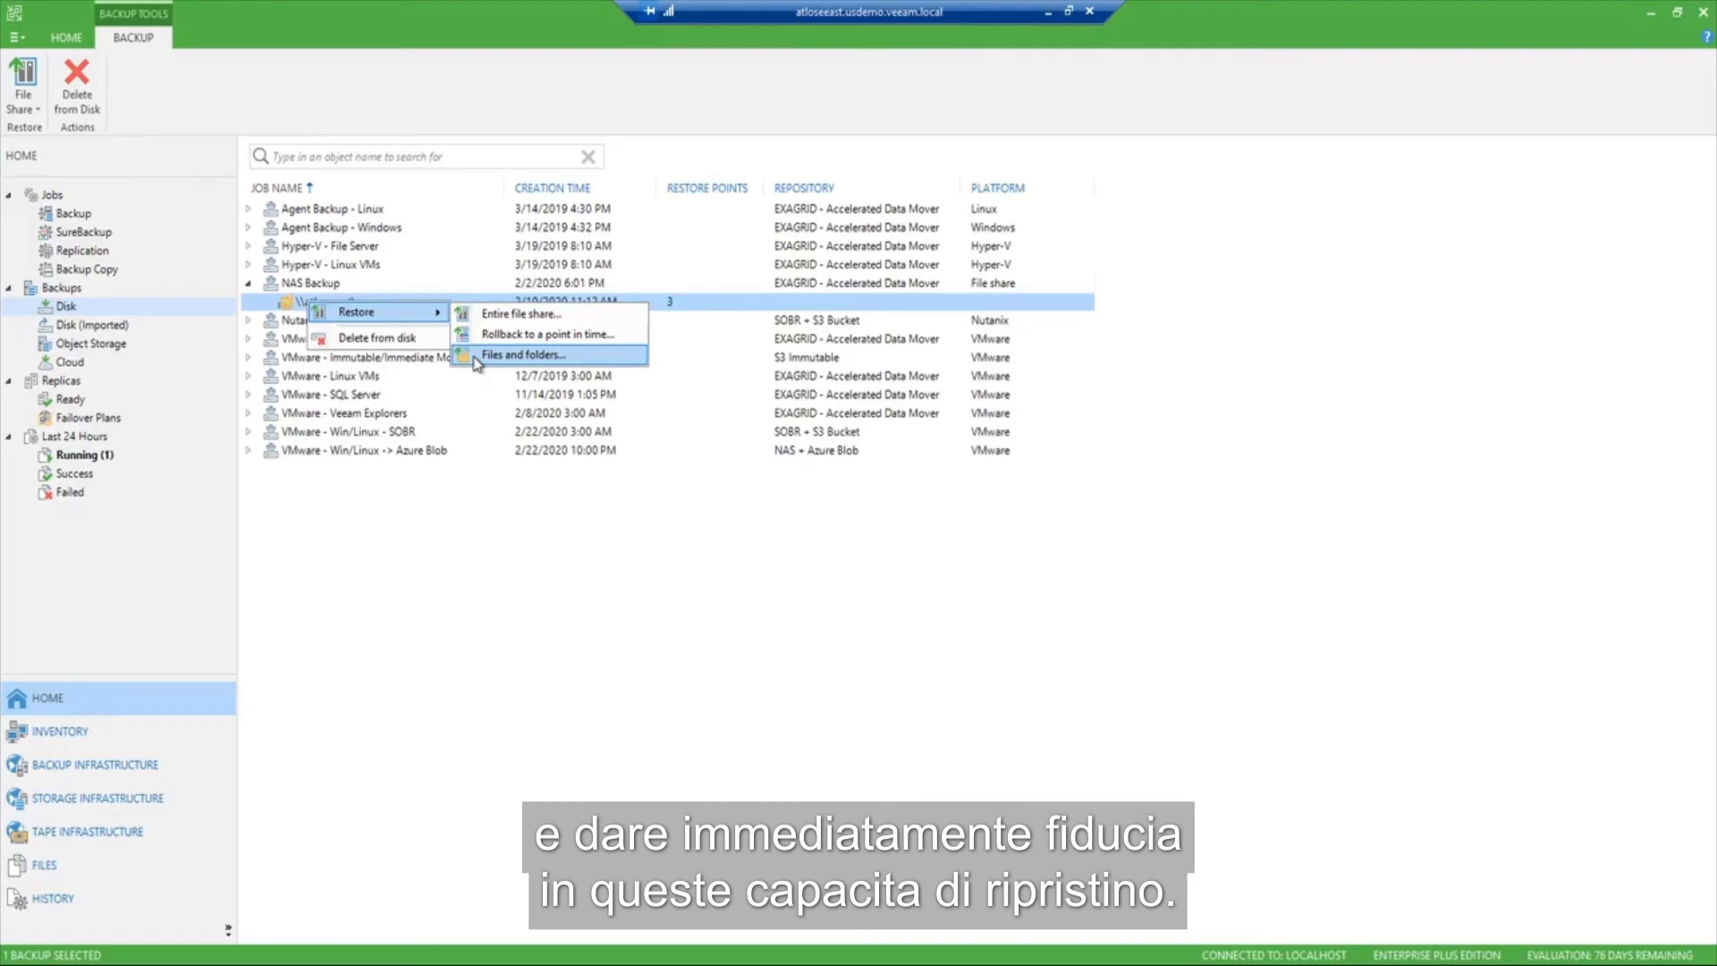
pyautogui.click(519, 355)
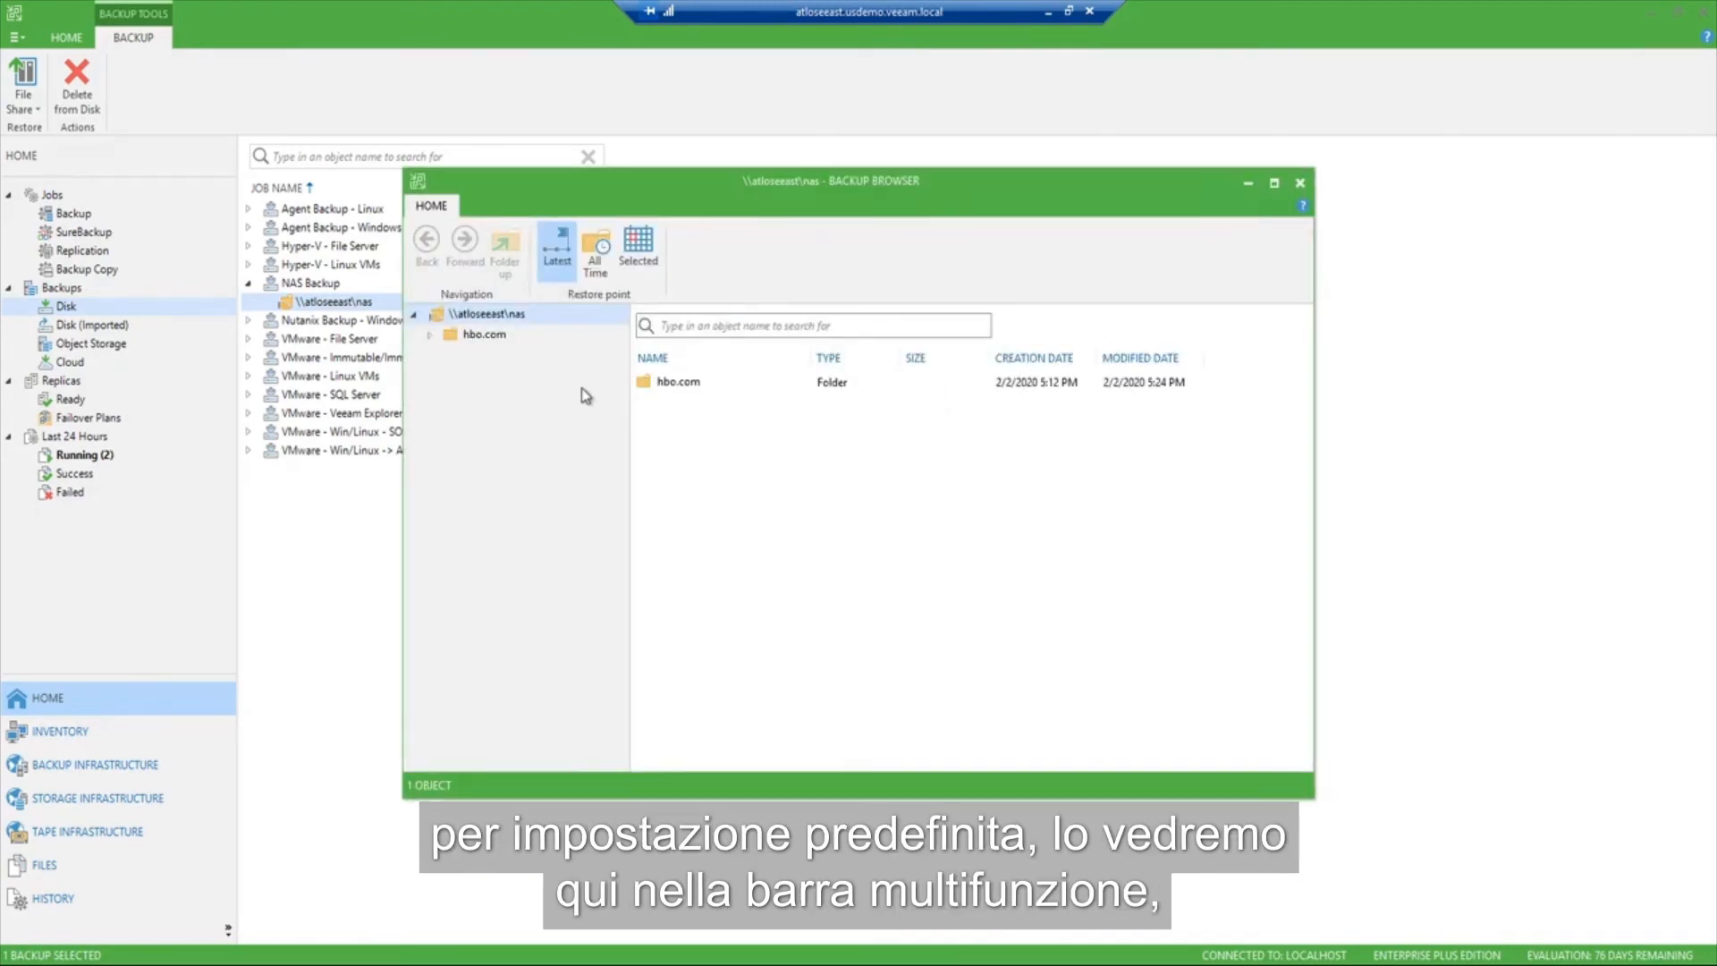
# Review the all-time view and the individually selectable restore points of the share, and return to the latest restore point
pyautogui.click(591, 247)
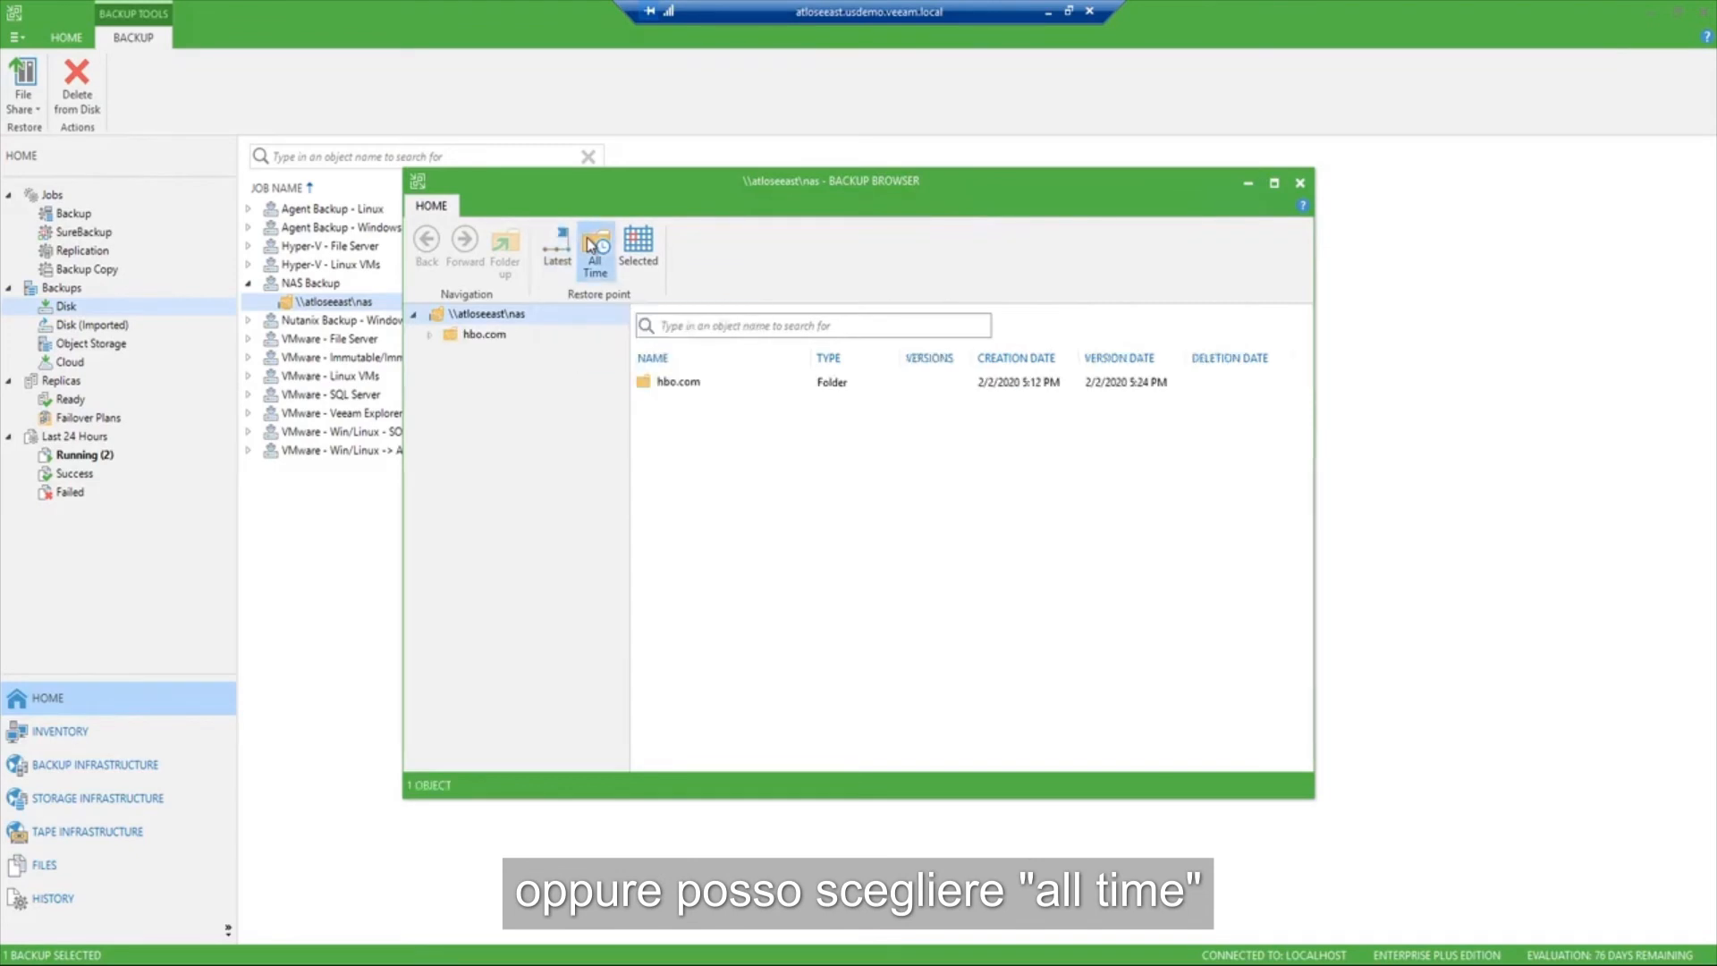
pyautogui.click(638, 247)
pyautogui.click(890, 261)
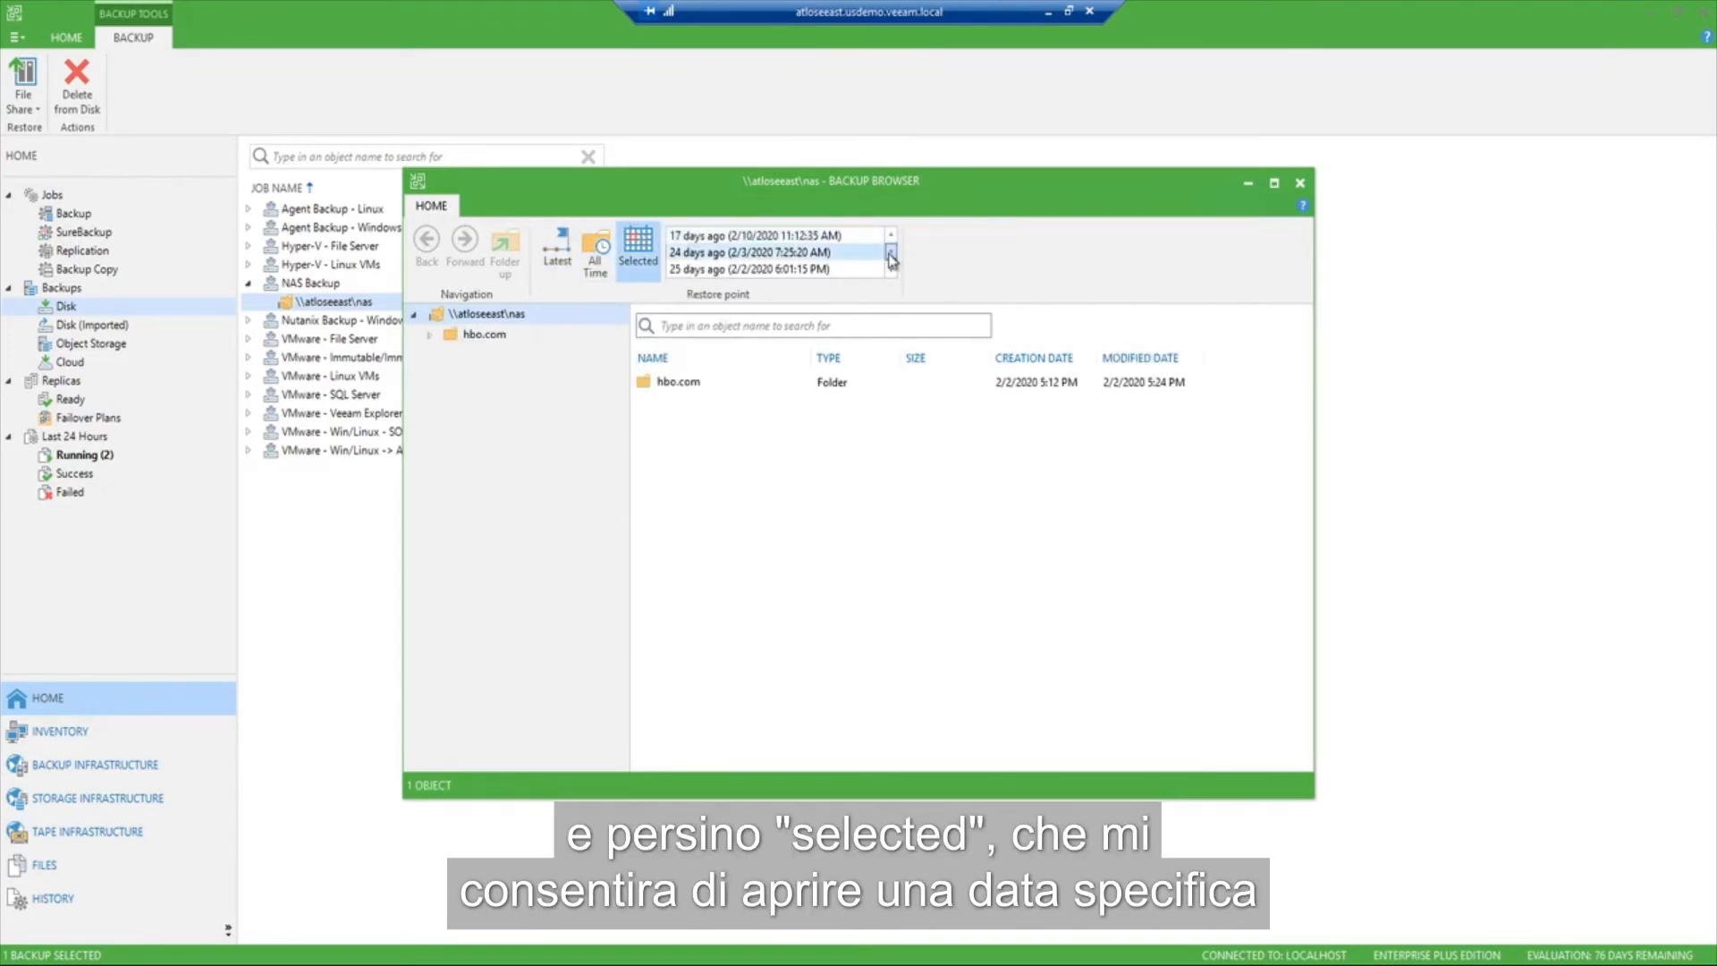
pyautogui.click(890, 262)
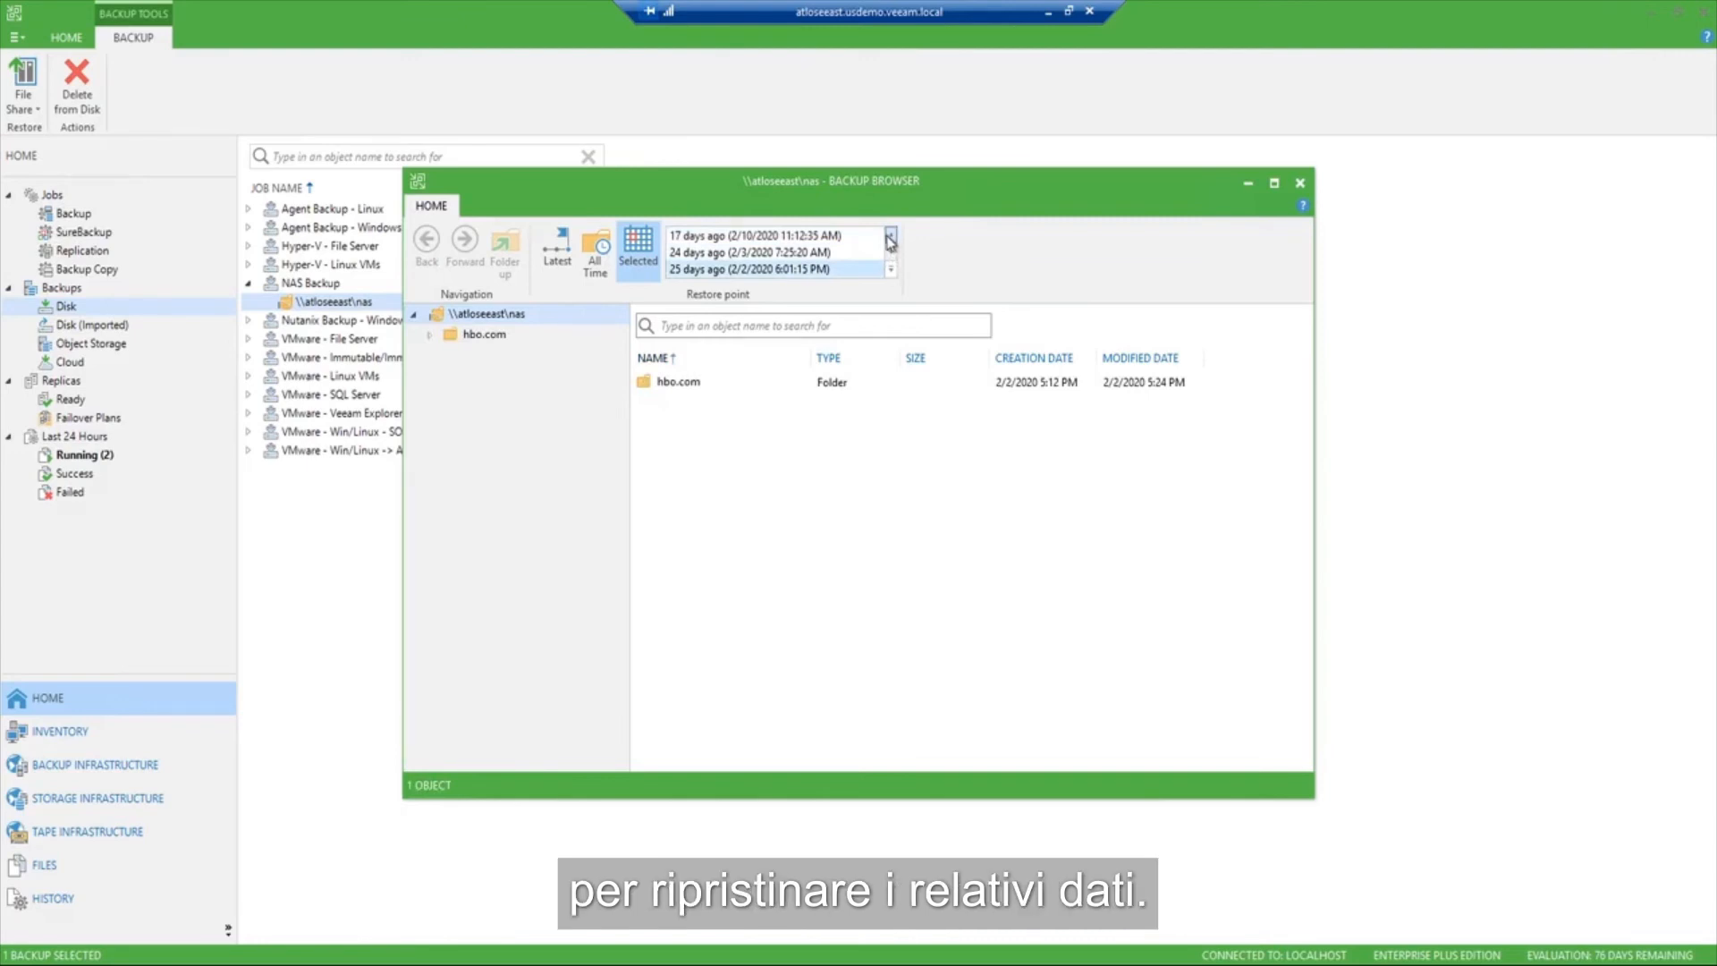
pyautogui.click(890, 235)
pyautogui.click(890, 235)
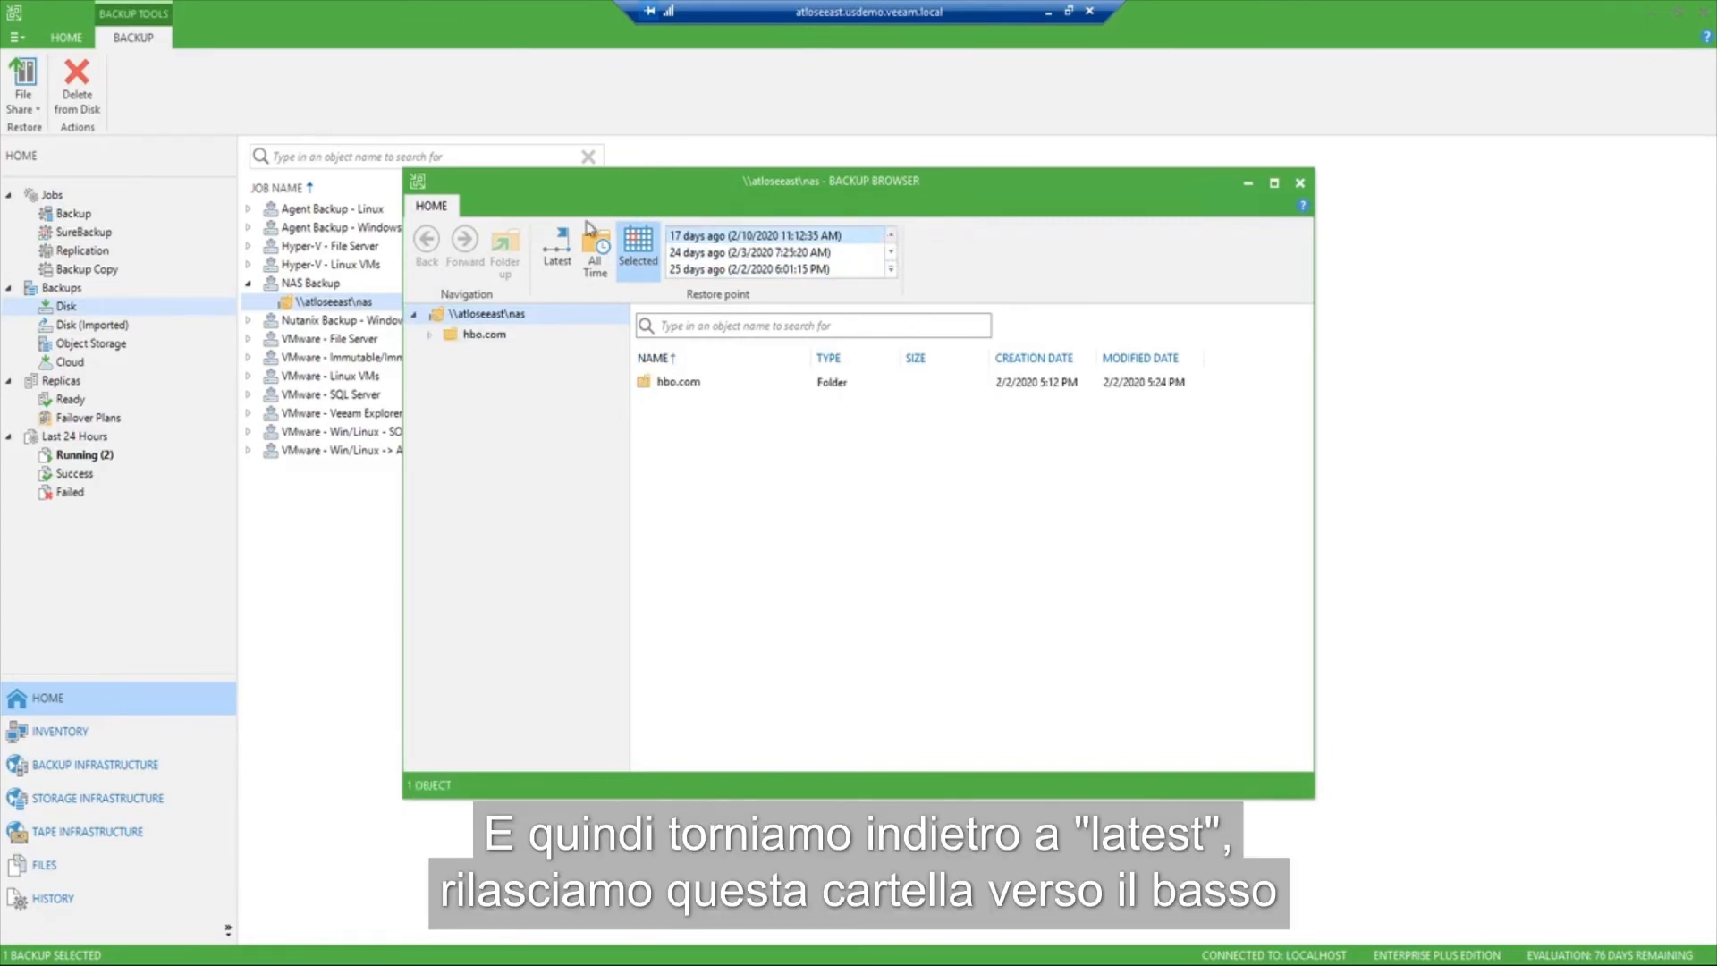
pyautogui.click(561, 241)
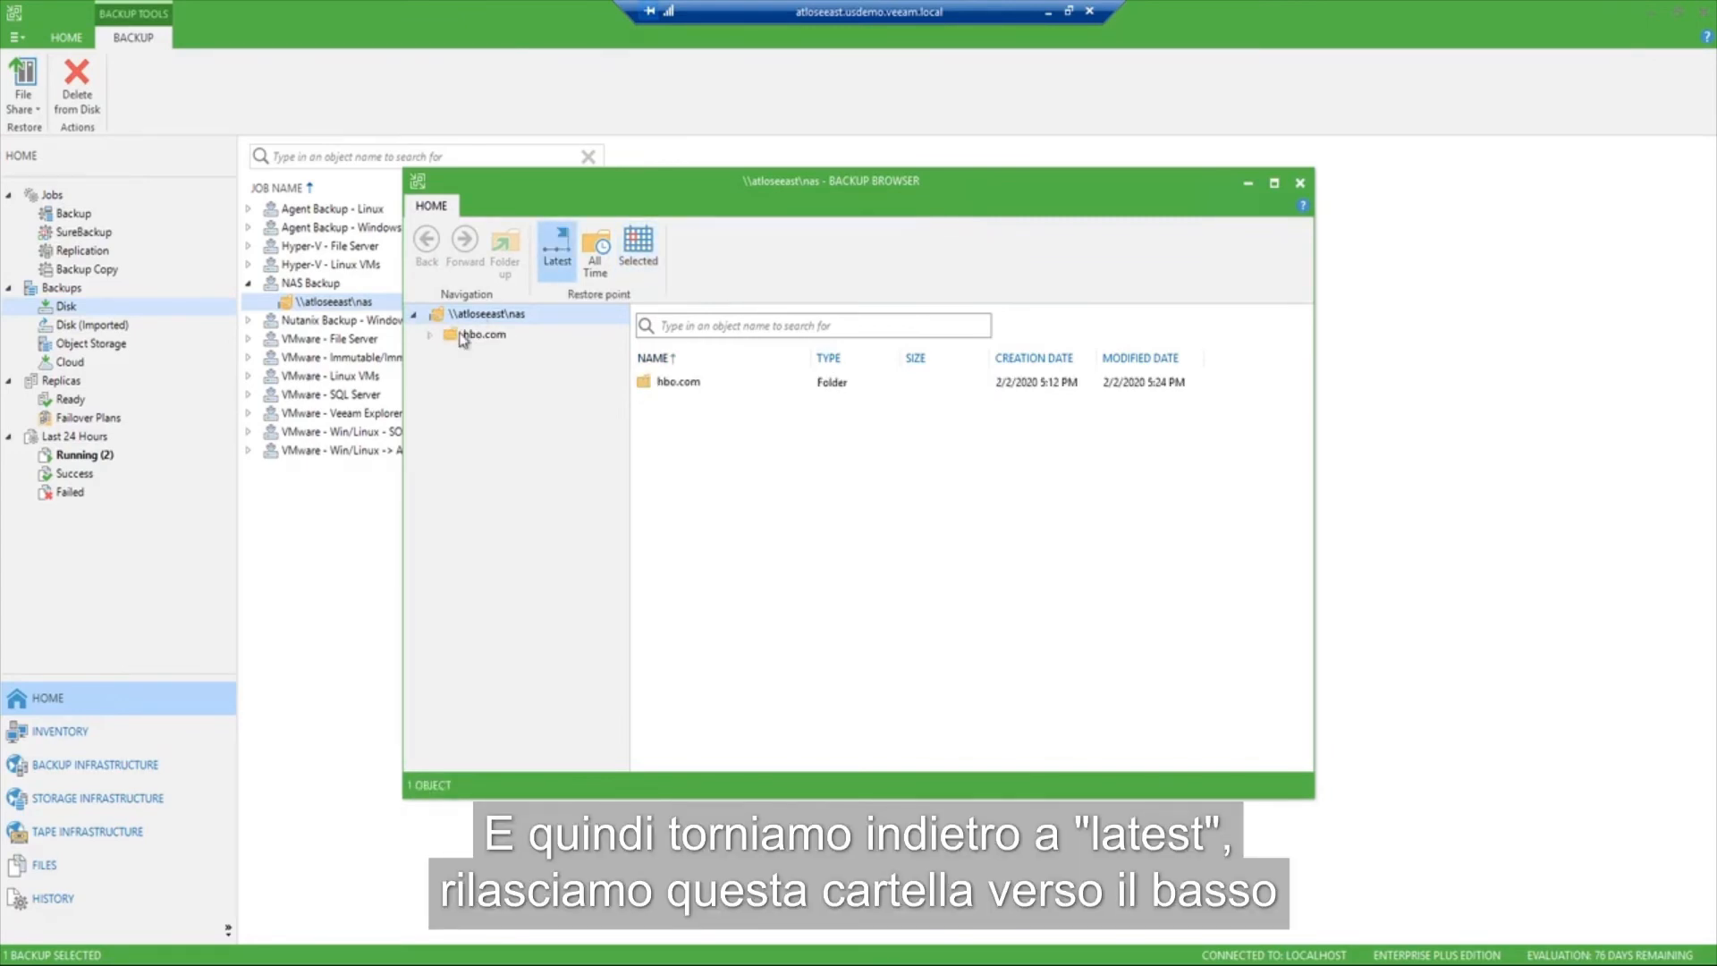
# Expand the hbo.com folder and show the restore options for its chernobyl folder
pyautogui.click(428, 338)
pyautogui.click(428, 336)
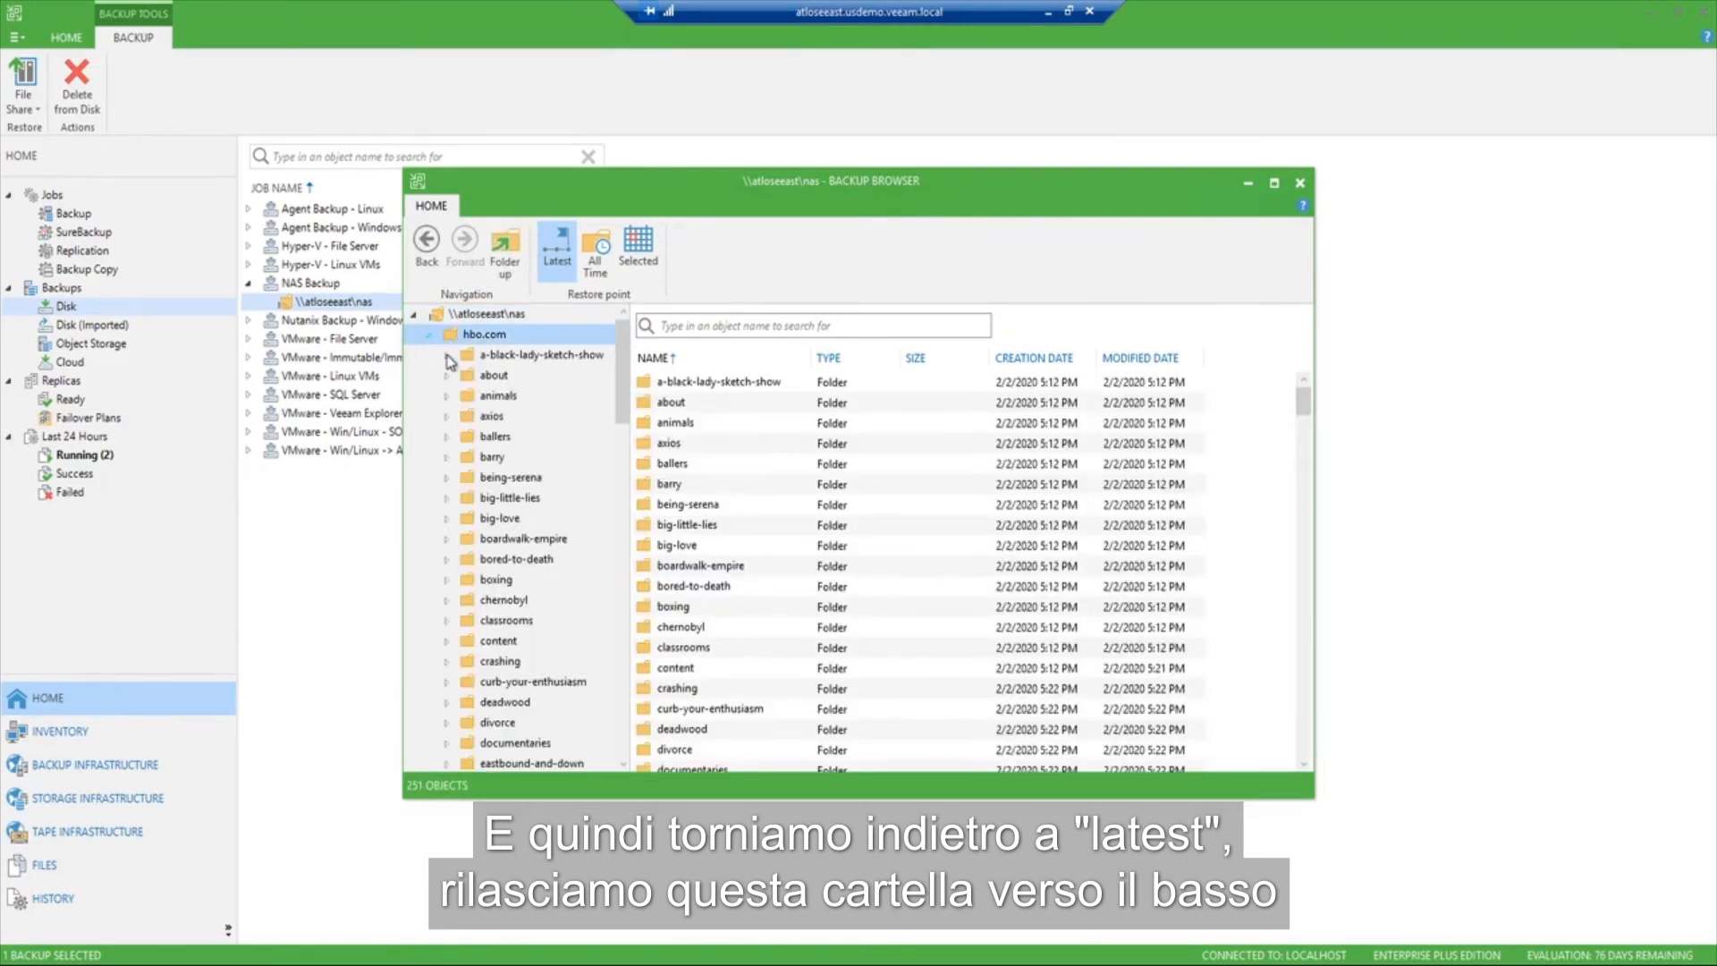
pyautogui.rightClick(493, 603)
pyautogui.moveTo(510, 614)
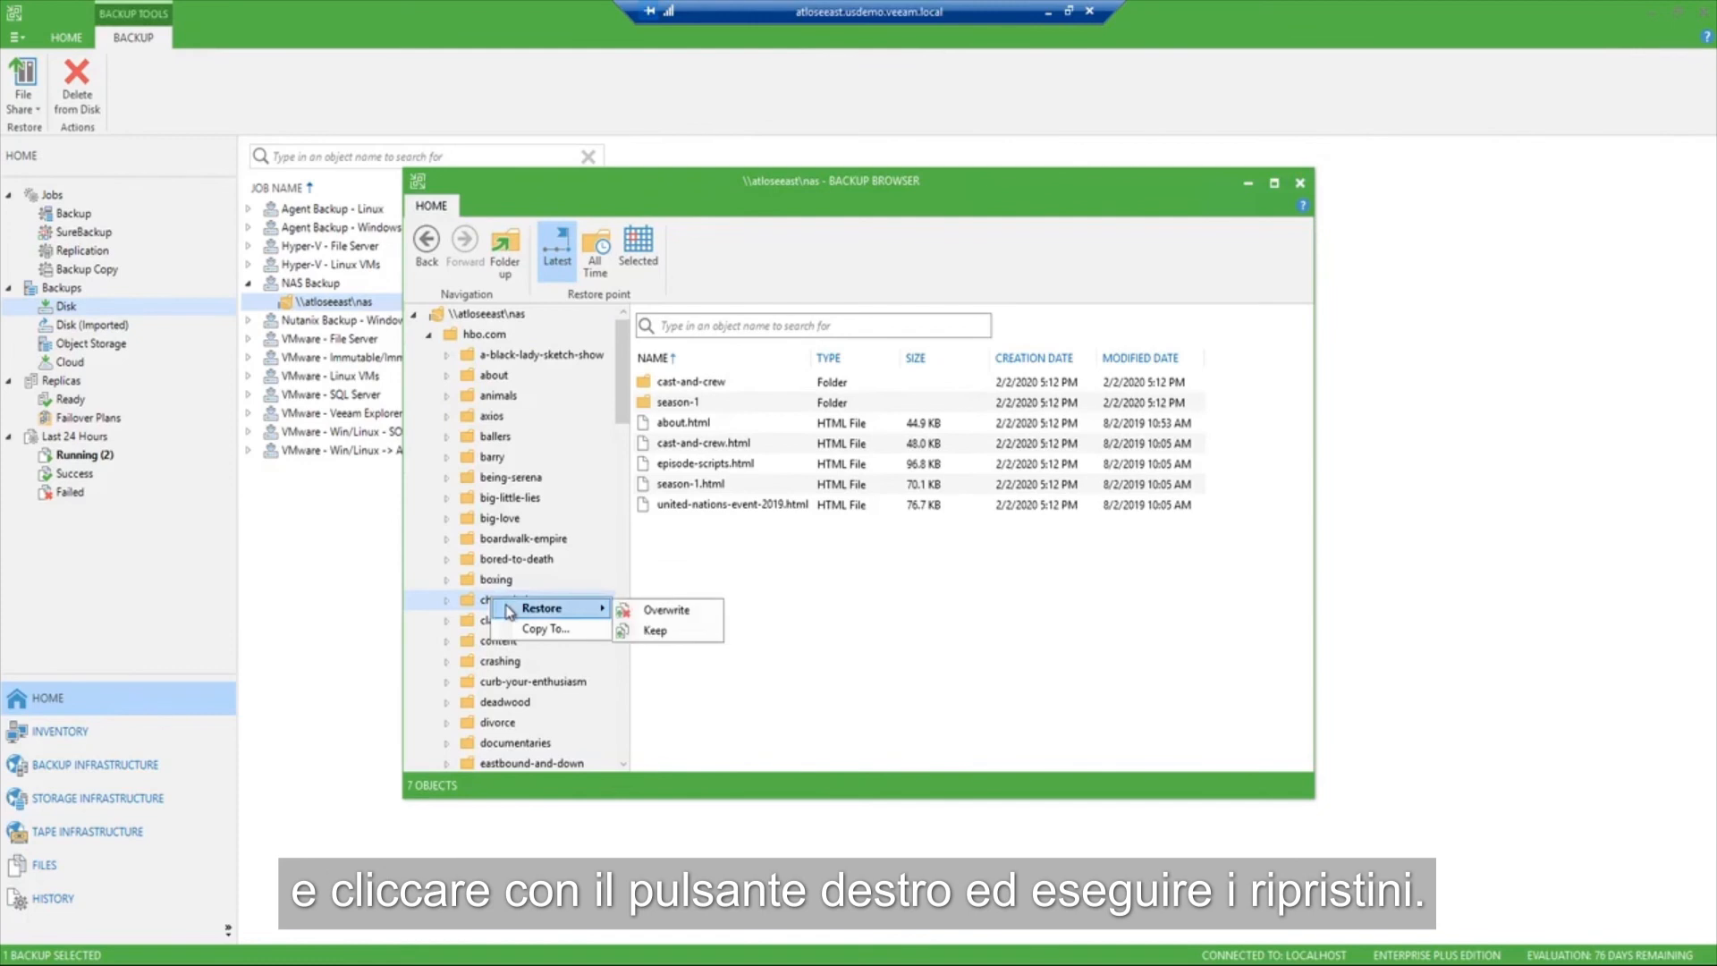